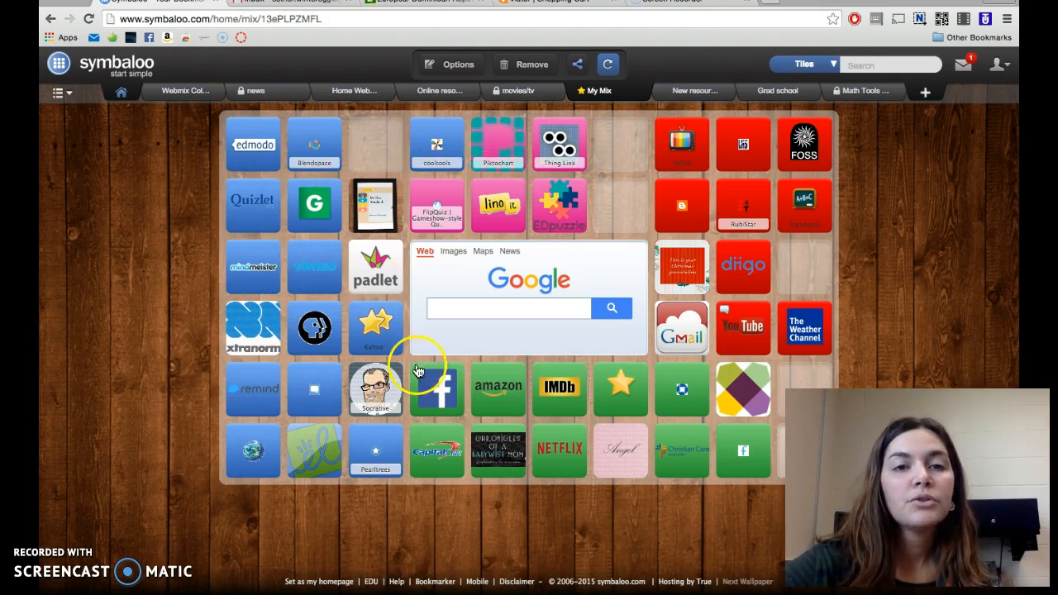
Look through the My Mix, New resour..., Grad school, Math Tools, movies/tv and Home Web... webmixes
mouse_move(503, 130)
left_mouse_down()
mouse_move(550, 187)
mouse_move(503, 200)
mouse_move(567, 170)
mouse_move(518, 132)
left_mouse_up()
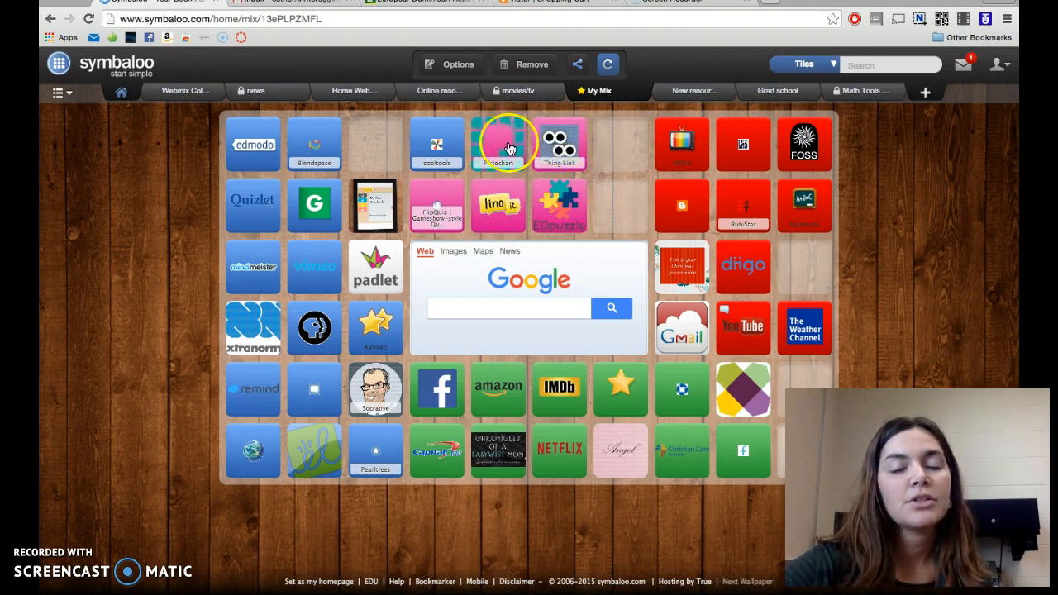
mouse_move(698, 163)
left_mouse_down()
mouse_move(702, 245)
mouse_move(802, 319)
mouse_move(753, 253)
mouse_move(694, 115)
mouse_move(716, 138)
mouse_move(768, 259)
mouse_move(706, 165)
left_mouse_up()
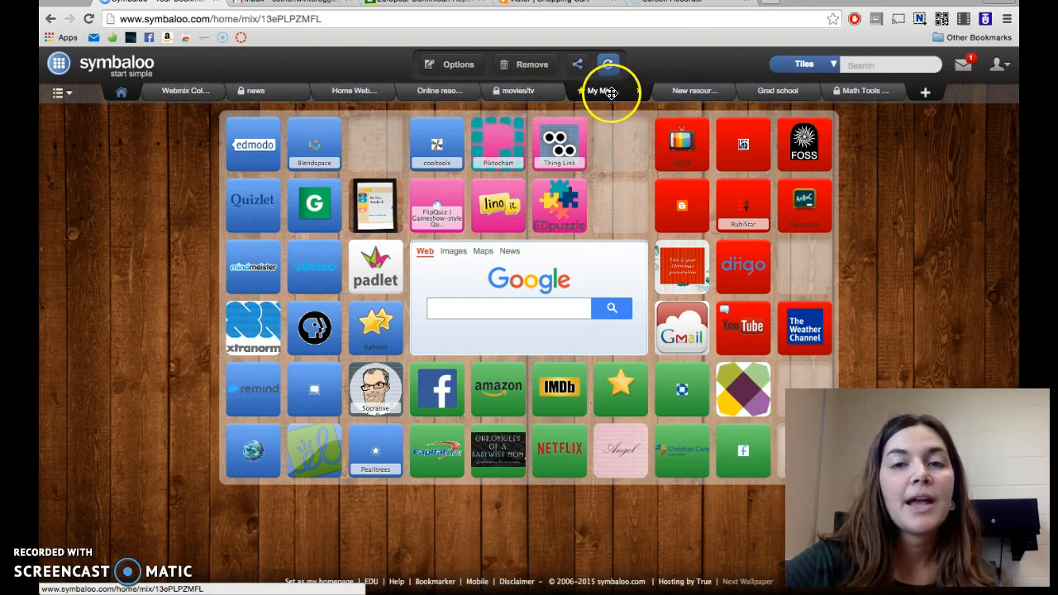
left_click(694, 92)
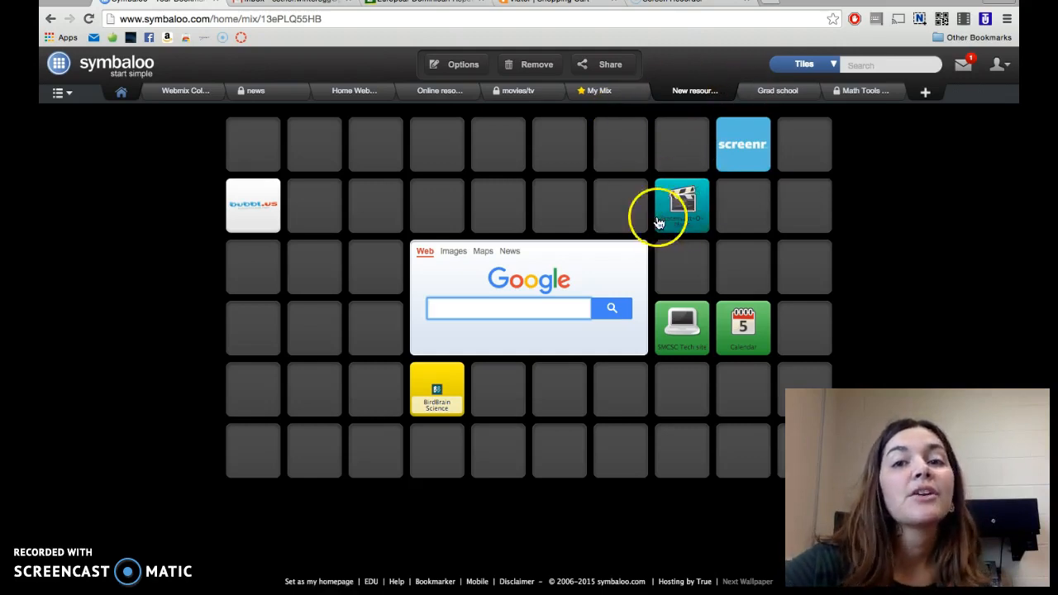
left_click(760, 92)
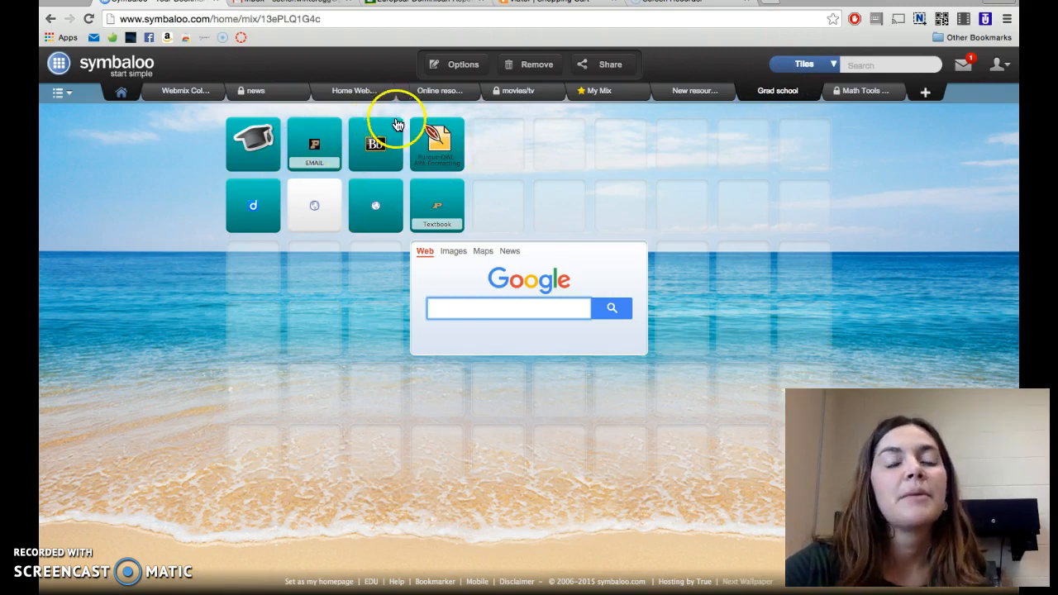
left_click(856, 97)
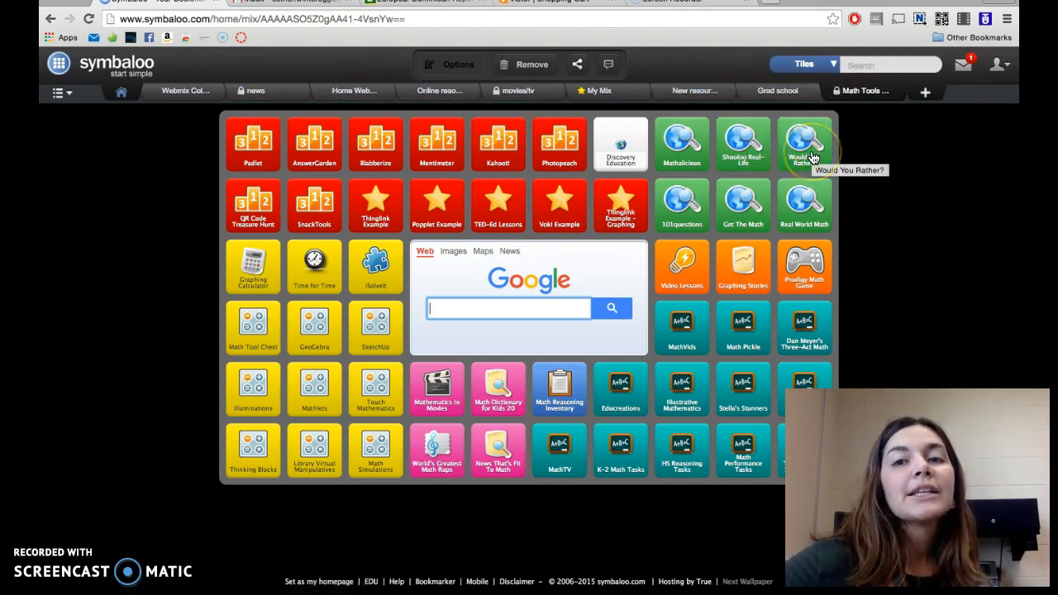
left_click(603, 91)
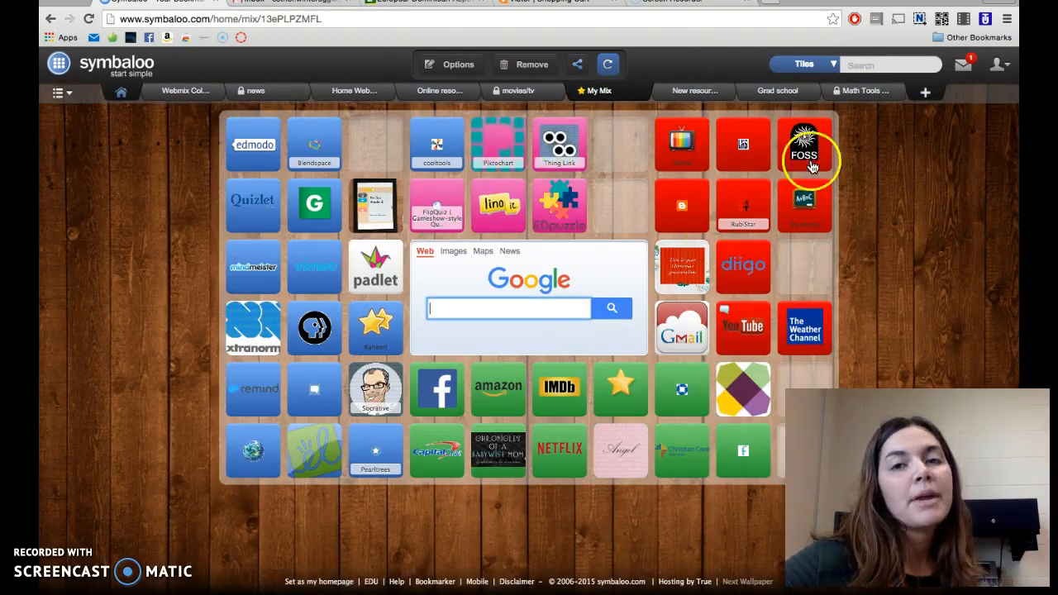
left_click(857, 93)
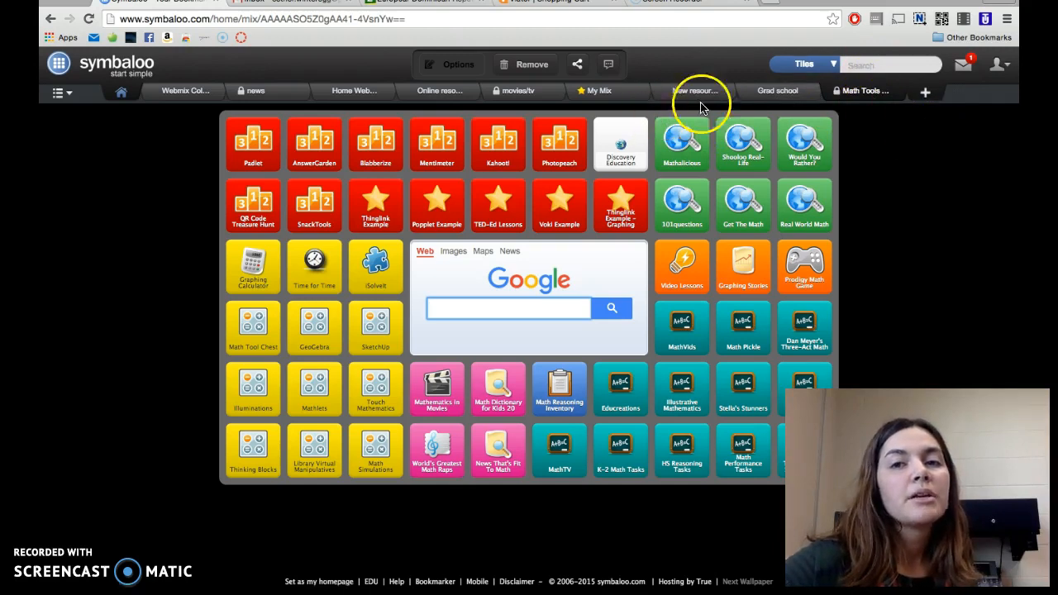
left_click(521, 91)
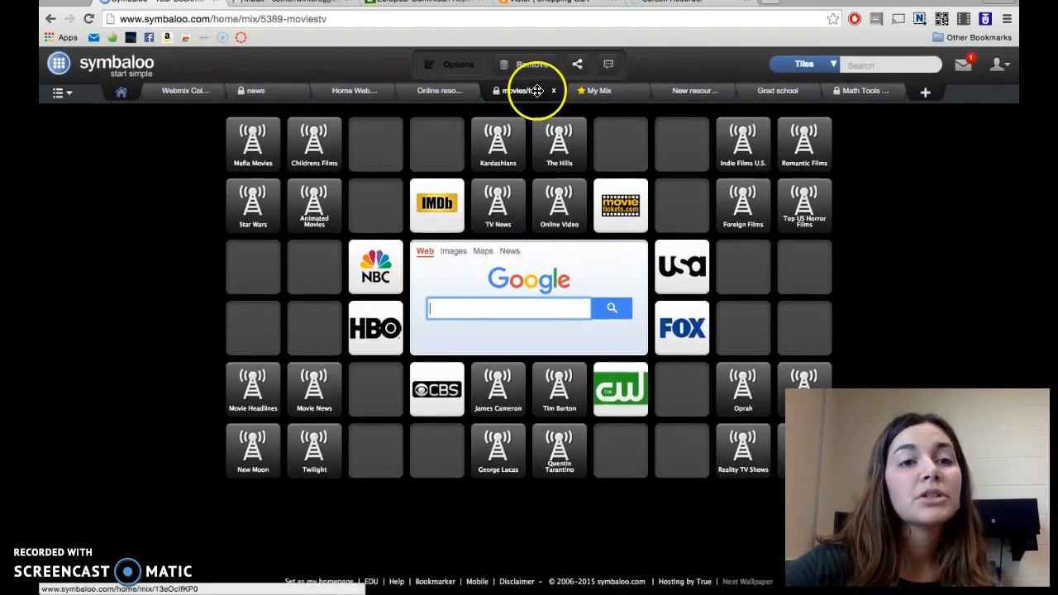
left_click(347, 90)
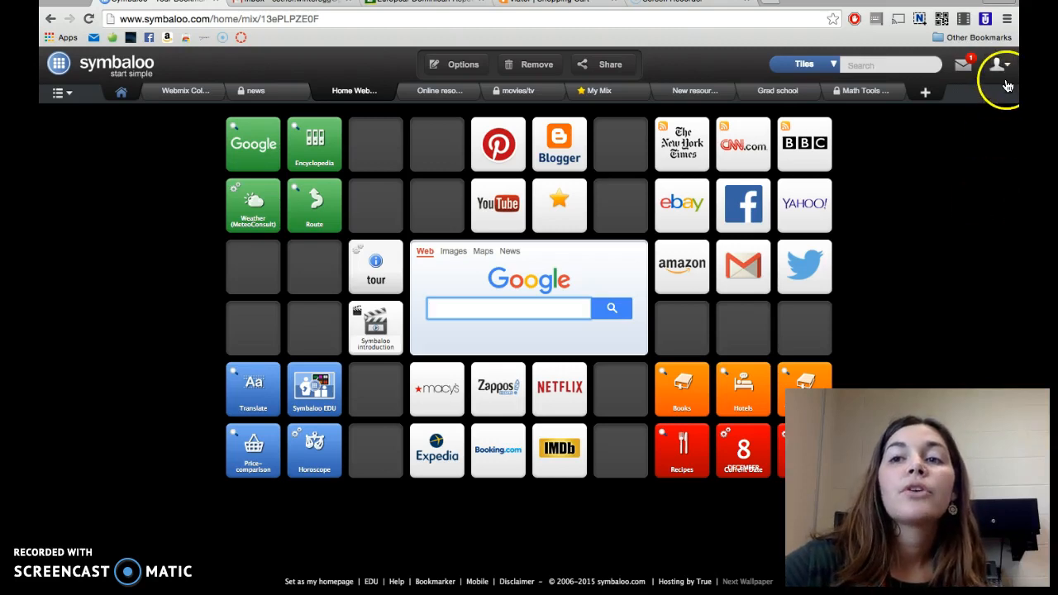
Check the account menu's options and view the Webmix Col... and Home Web... webmixes
left_click(1007, 71)
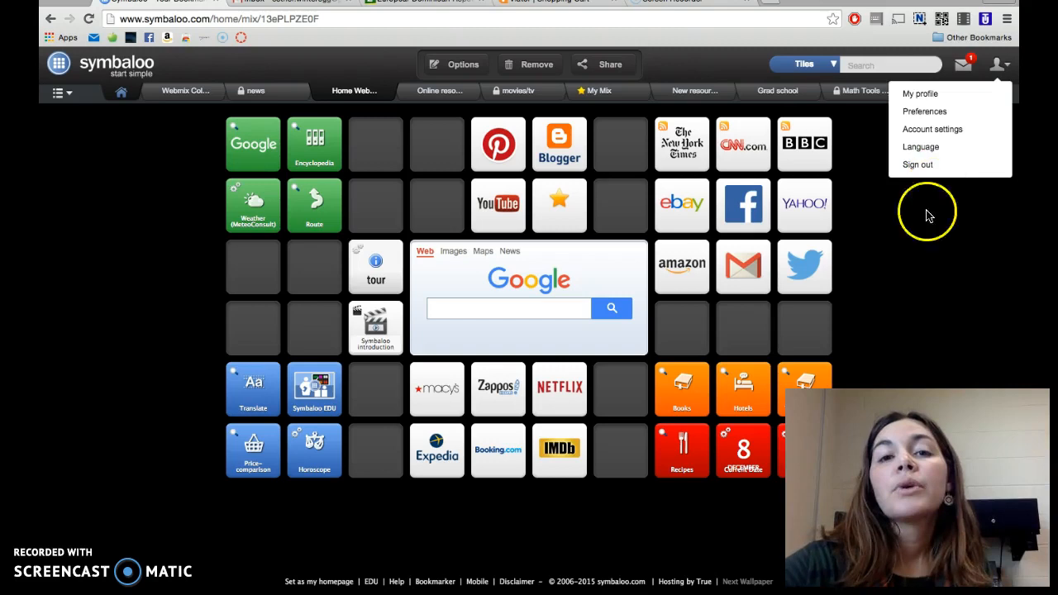
left_click(914, 241)
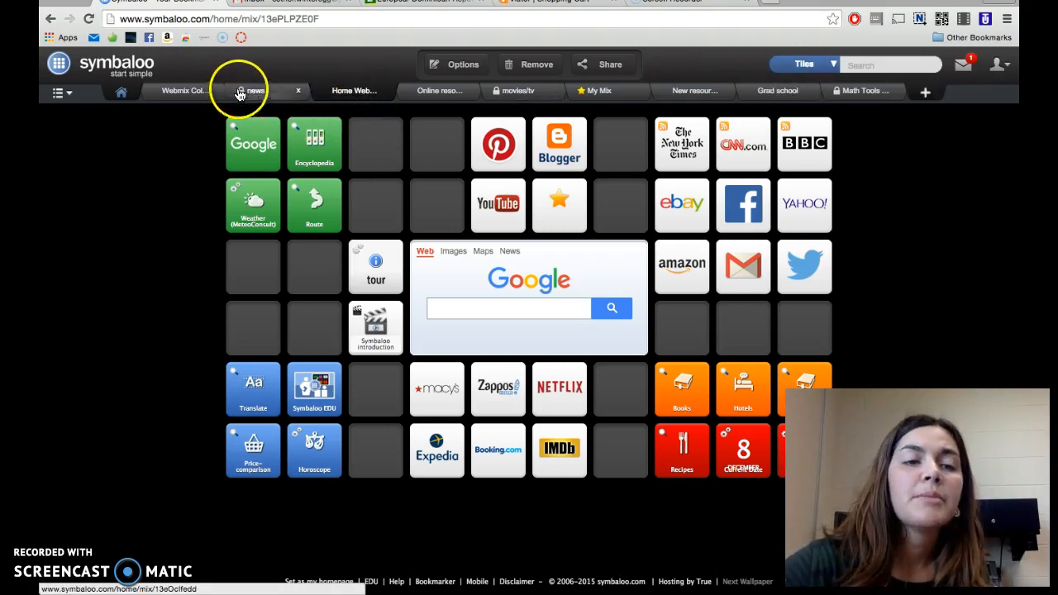
left_click(183, 91)
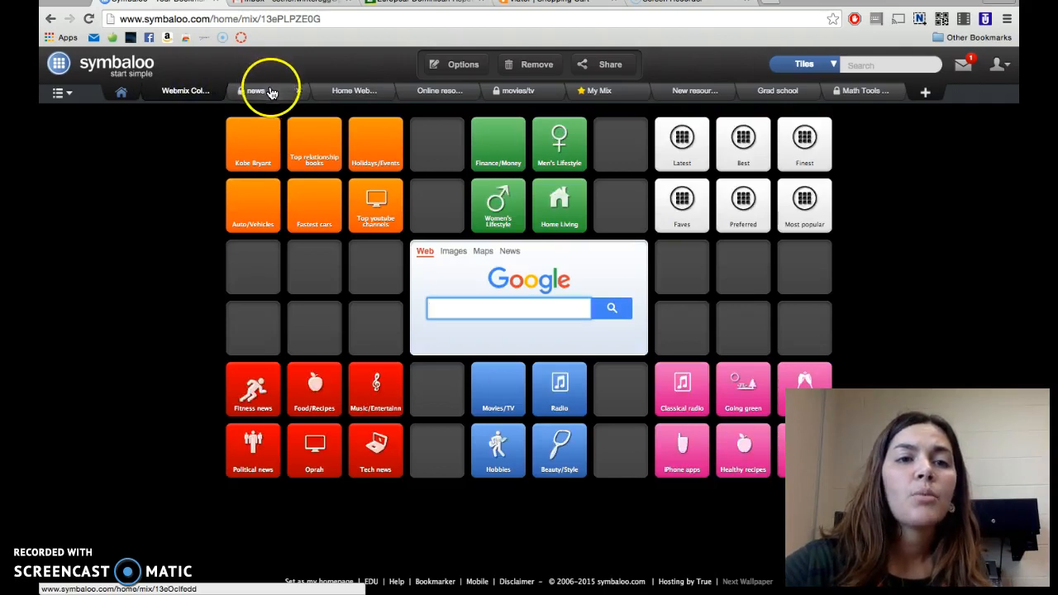
left_click(354, 93)
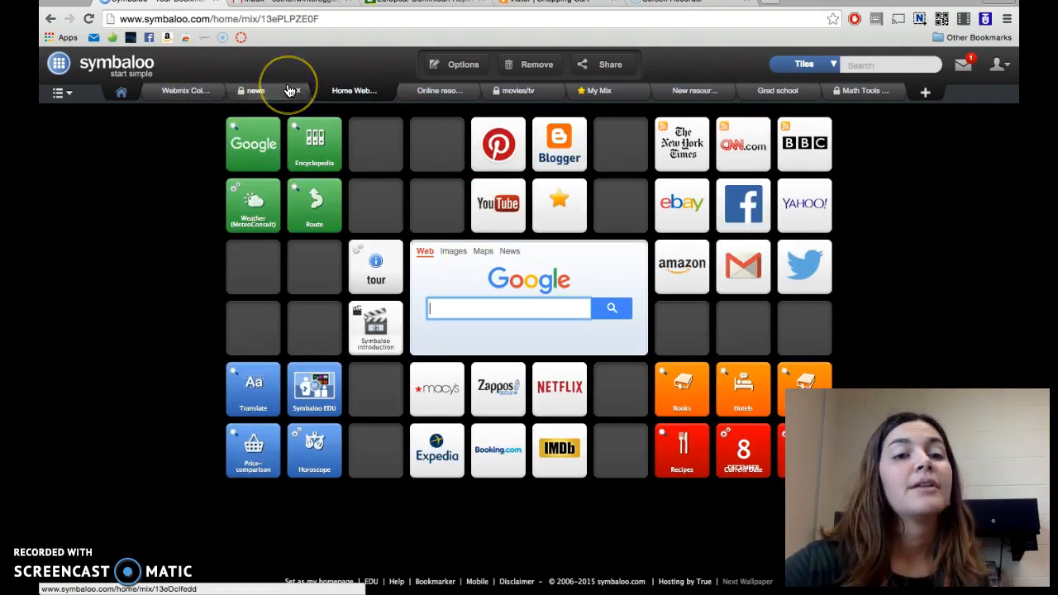
Remove the Home Web..., news, Webmix Col..., movies/tv and Online reso... webmixes
left_click(382, 91)
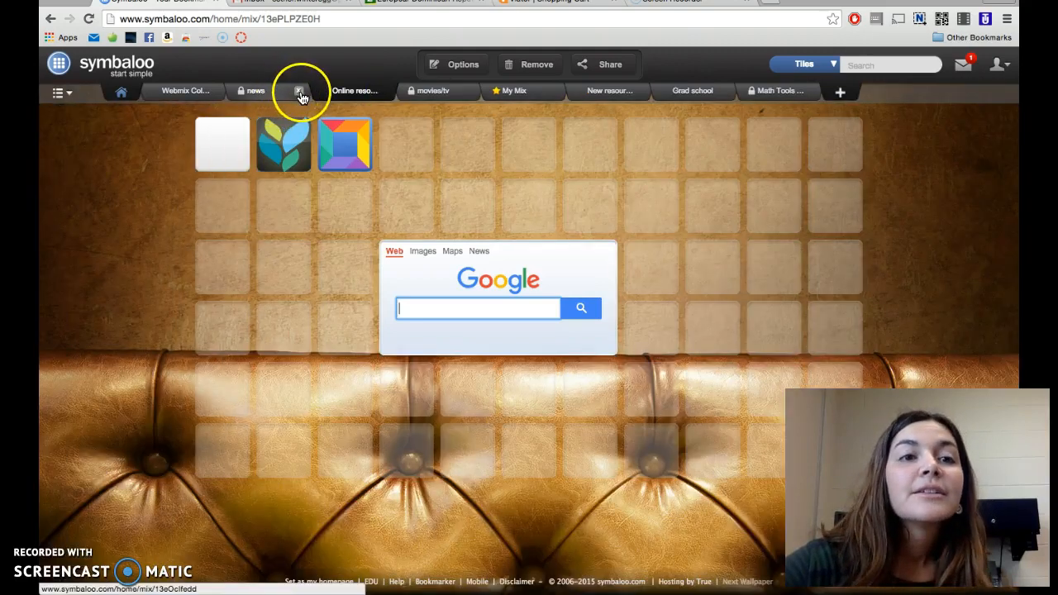
left_click(300, 92)
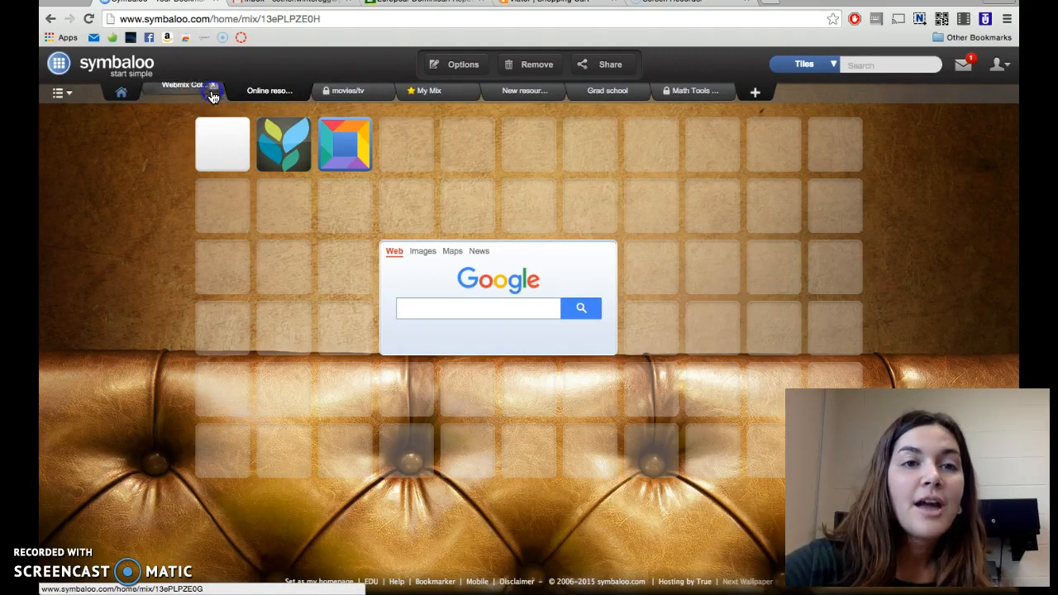
left_click(212, 91)
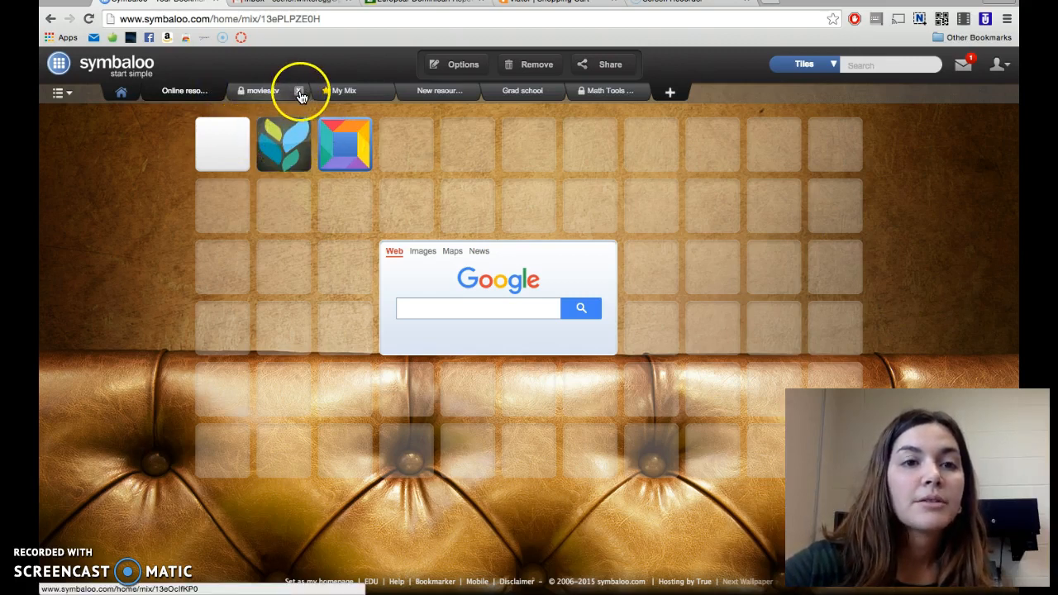
left_click(301, 95)
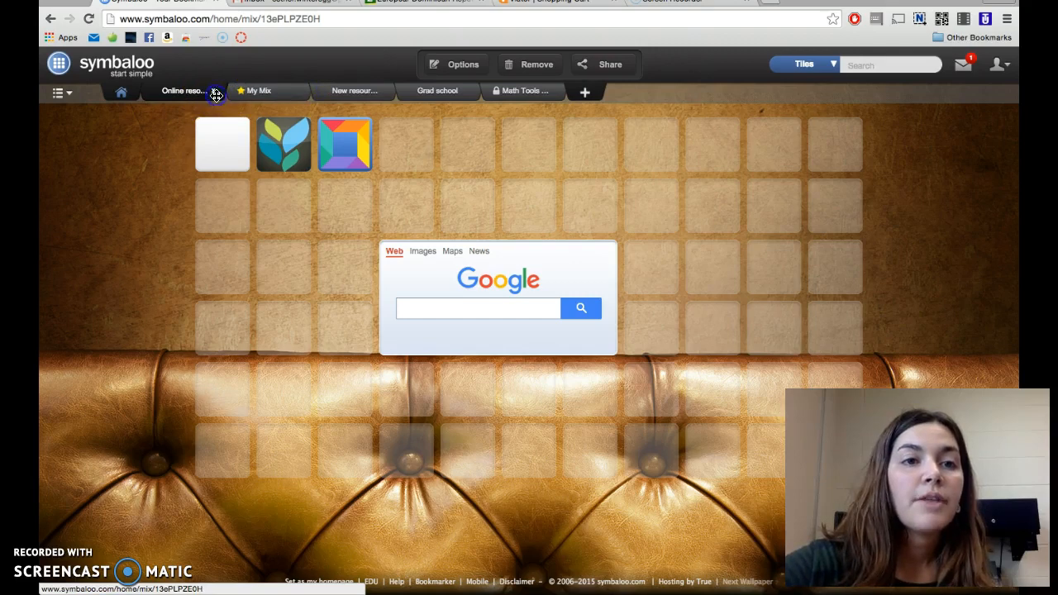
left_click(213, 91)
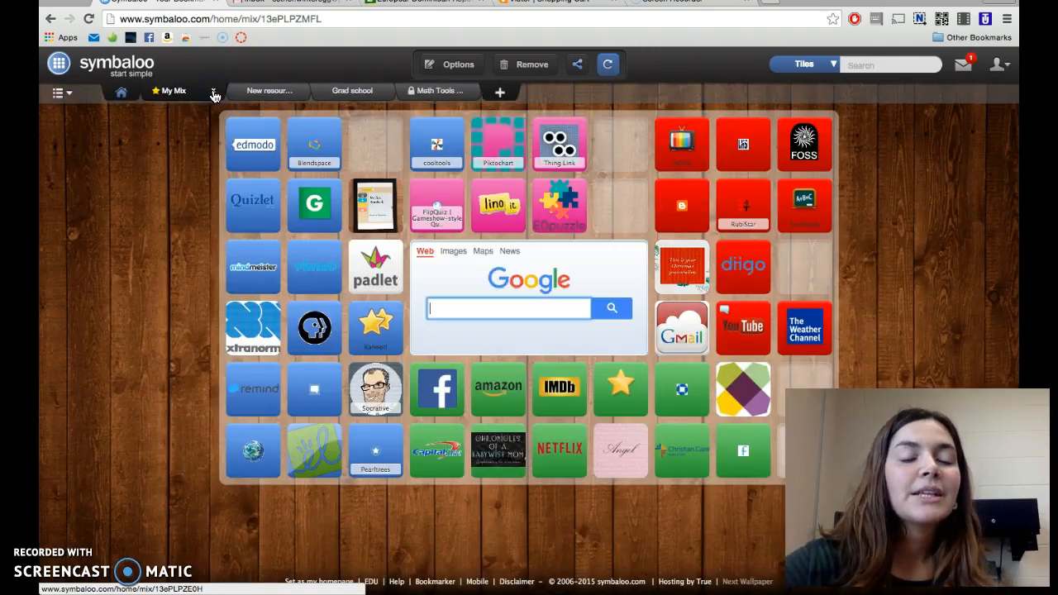
View the remaining New resour..., Grad school and Math Tools webmixes, and return to My Mix
left_click(261, 92)
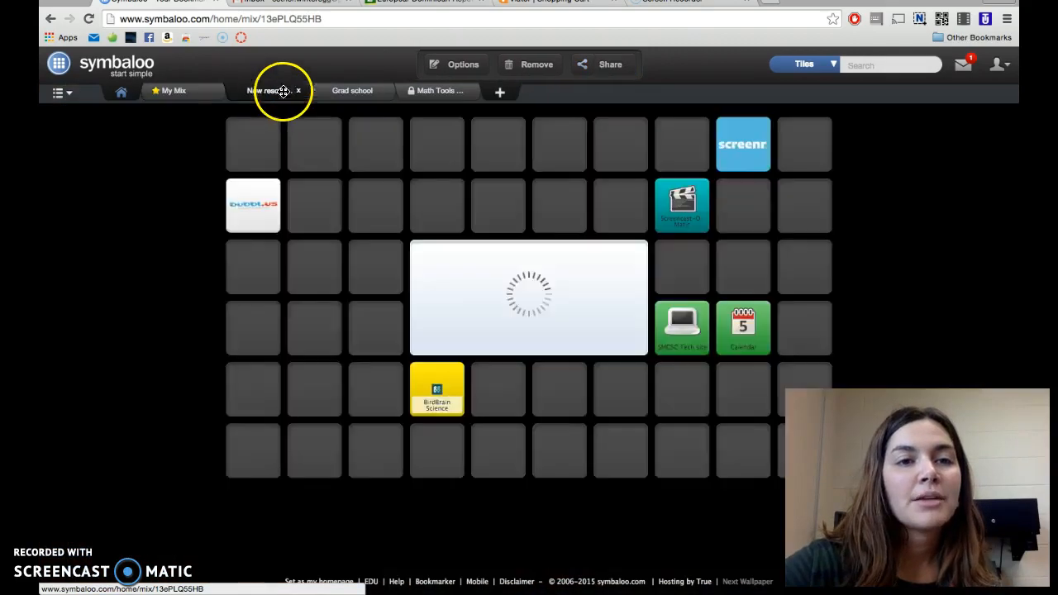
left_click(349, 91)
left_click(451, 98)
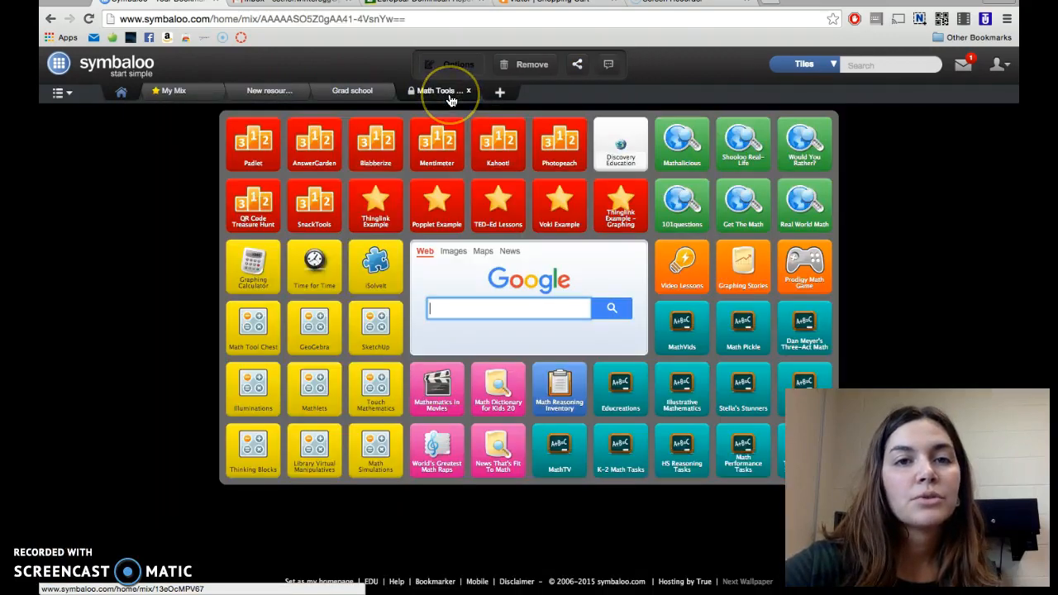
left_click(201, 98)
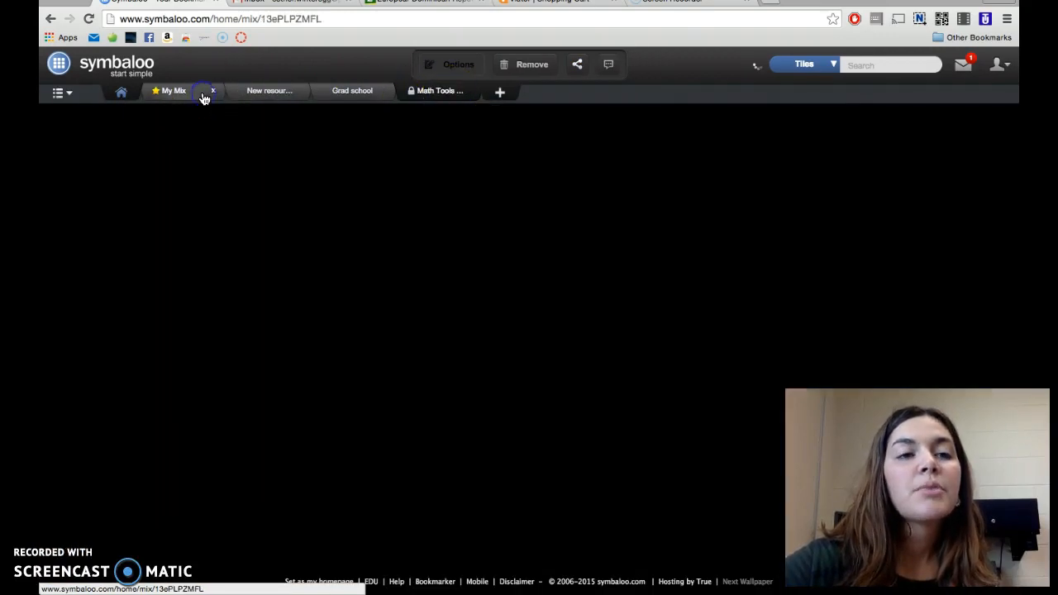
Add an empty webmix named "Tech Tools" and review the dialog's options for adding another webmix
left_click(502, 94)
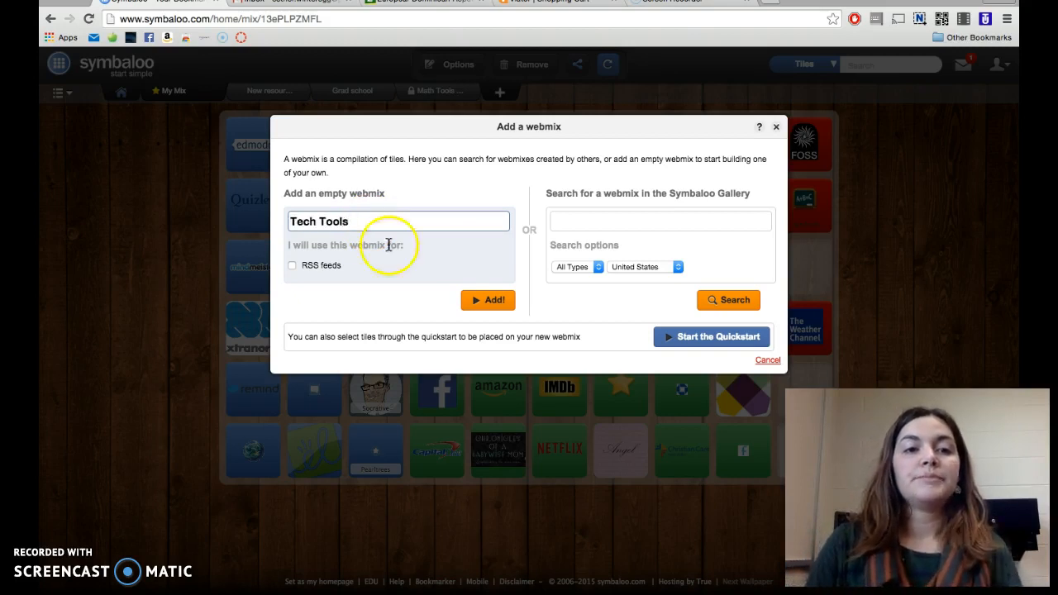
left_click(494, 302)
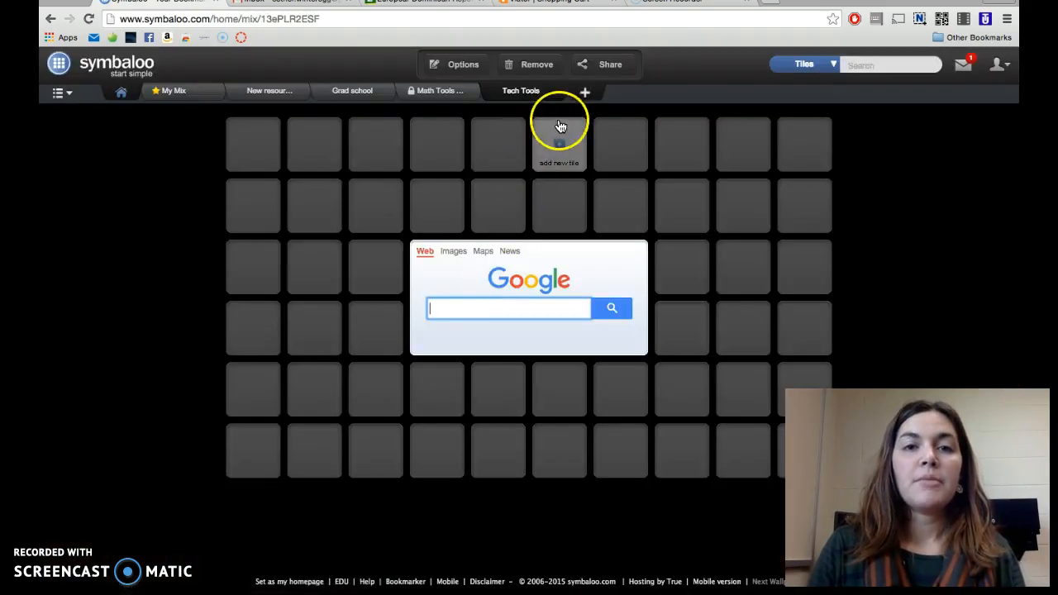
left_click(586, 93)
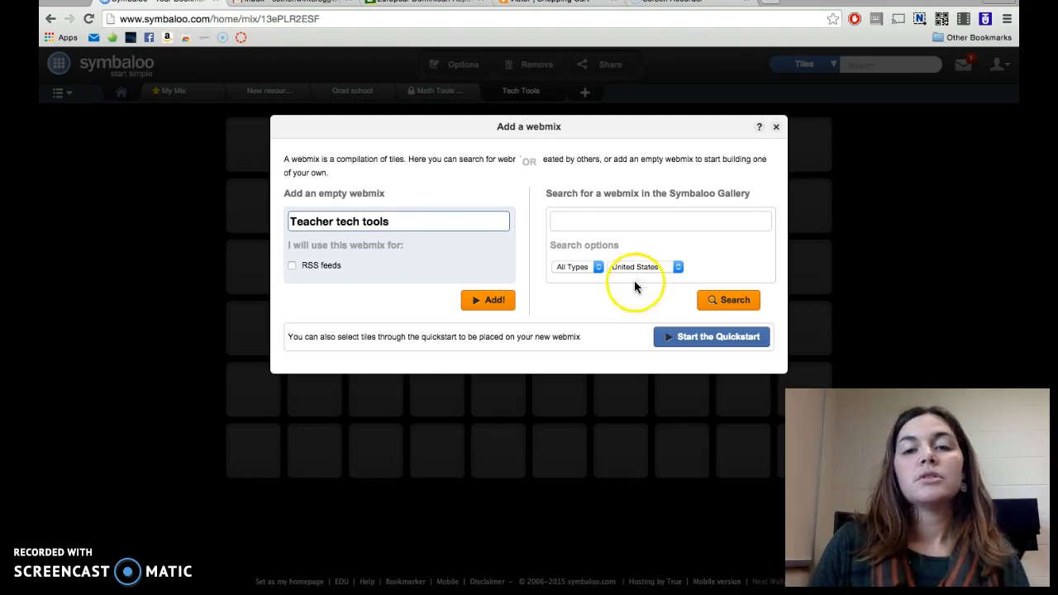
left_click(777, 126)
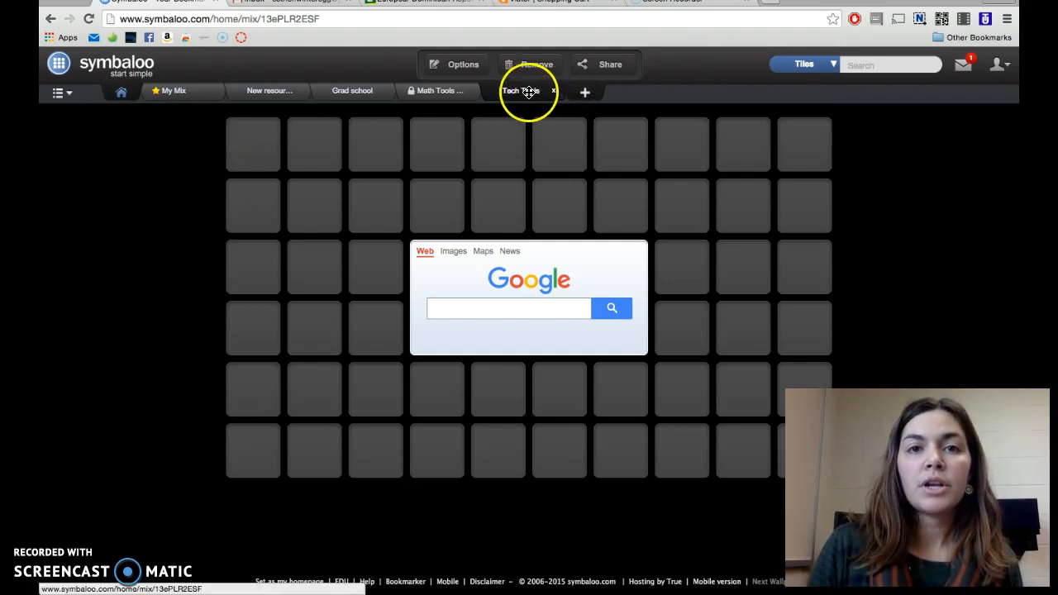
Start a custom wallpaper upload for the Tech Tools webmix, browsing to the screen saver photos folder in Dropbox
left_click(444, 73)
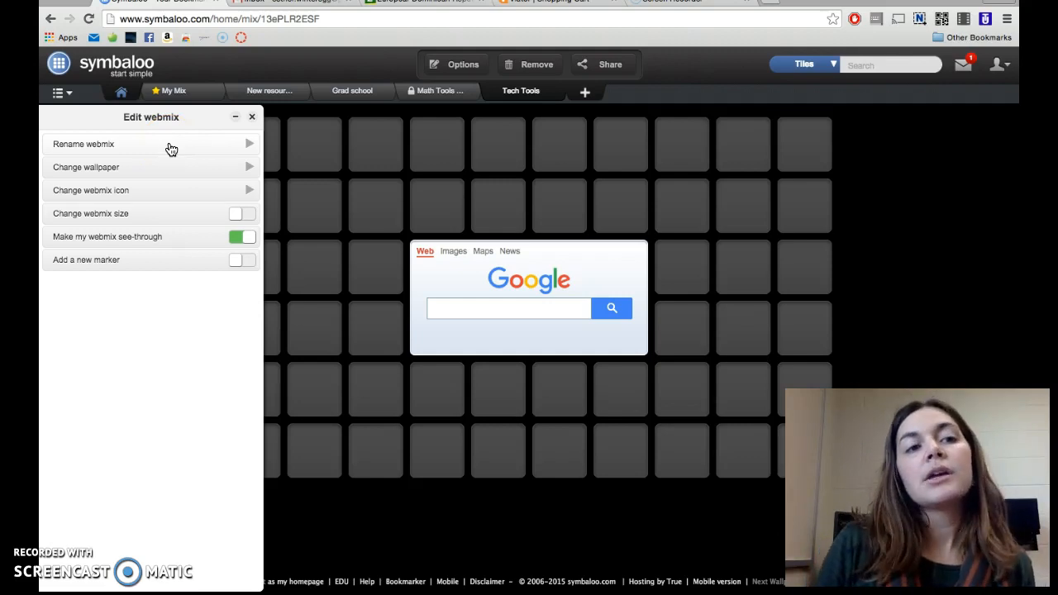
left_click(159, 168)
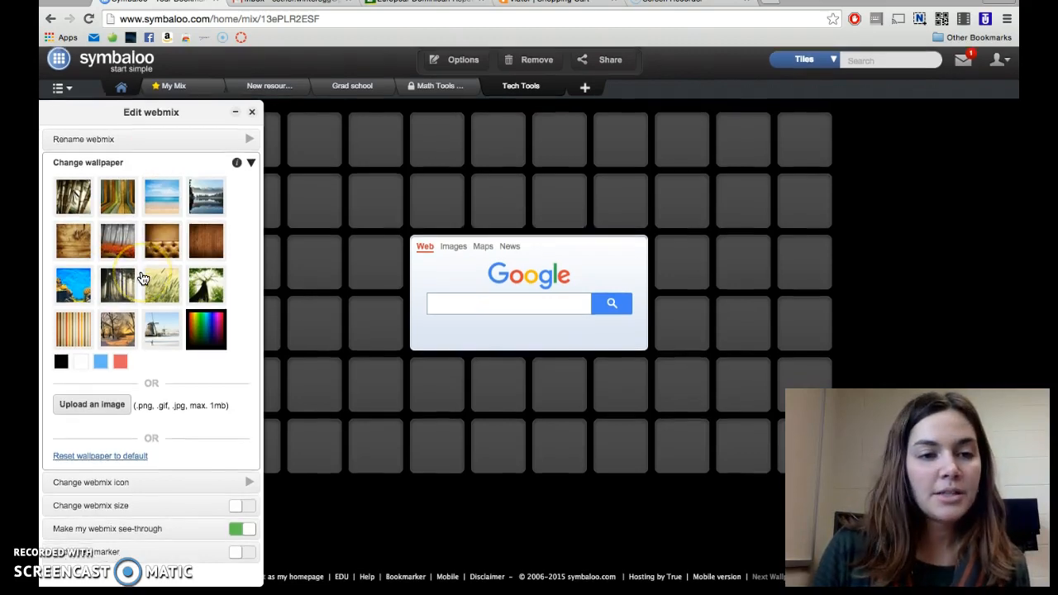
left_click(95, 411)
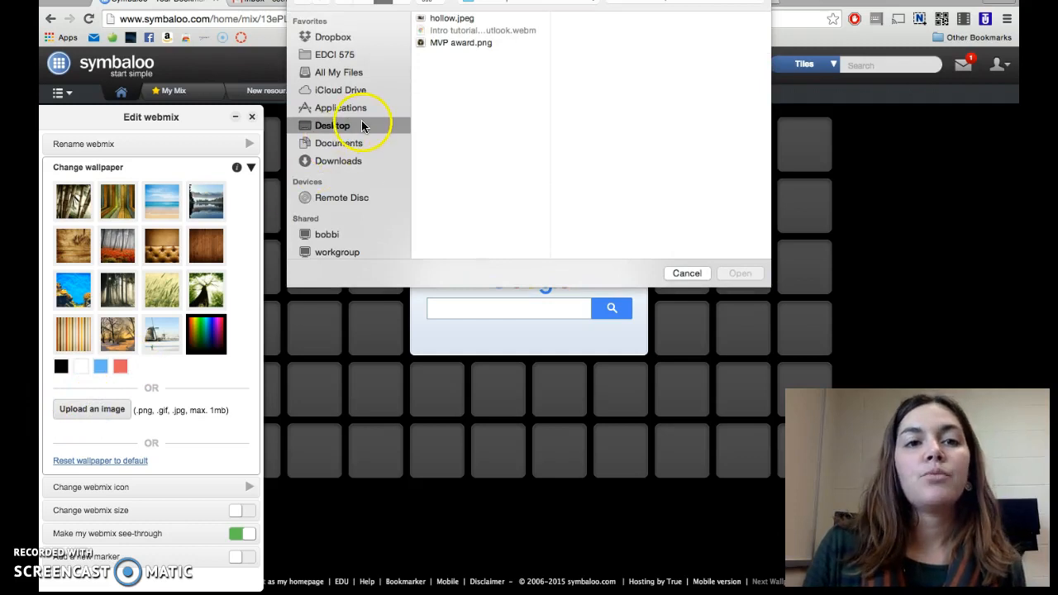
left_click(334, 38)
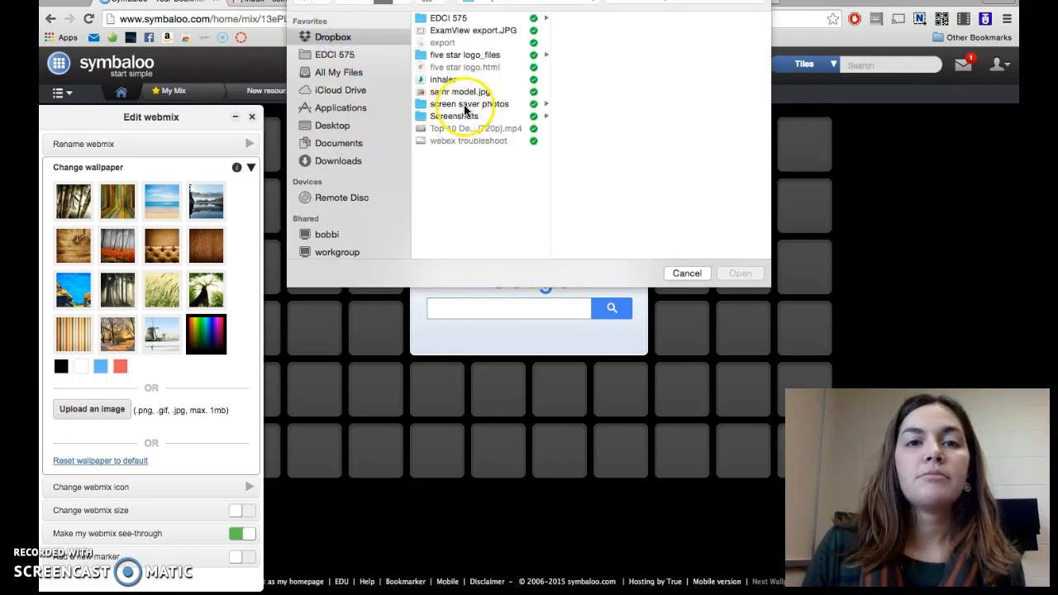
left_click(467, 104)
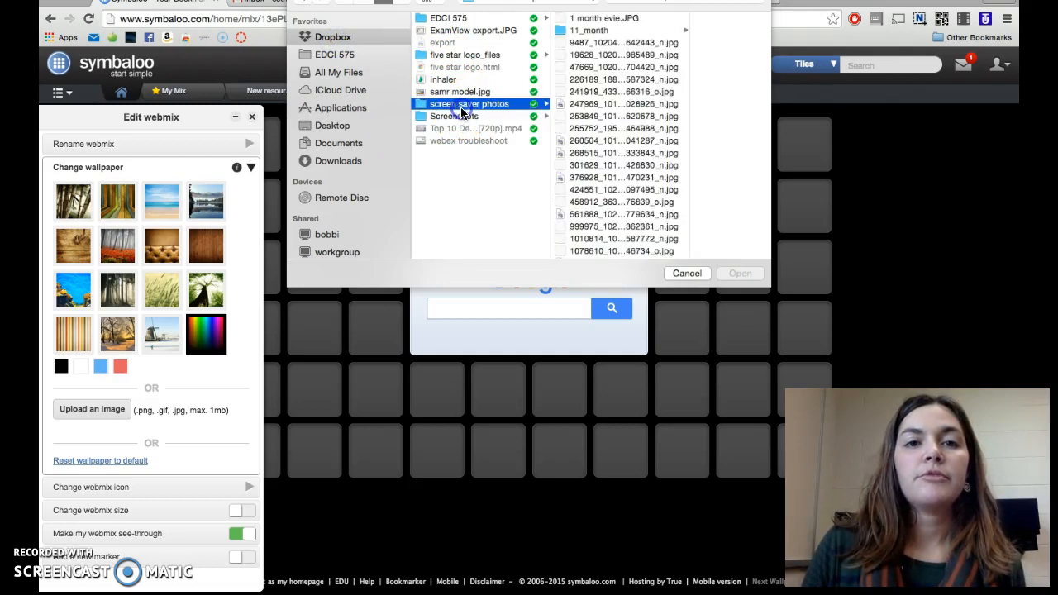
Preview photos in the folder, choose the portrait photo 458912_363057.jpg, and upload it as the webmix wallpaper
left_click(609, 79)
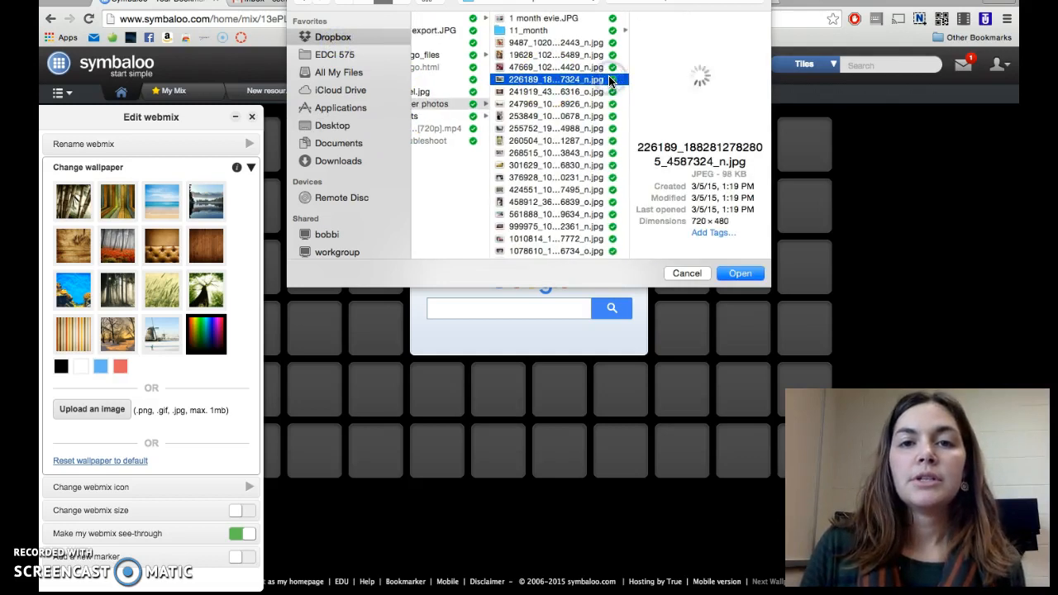
scroll(552, 167, "down", 2)
left_click(552, 166)
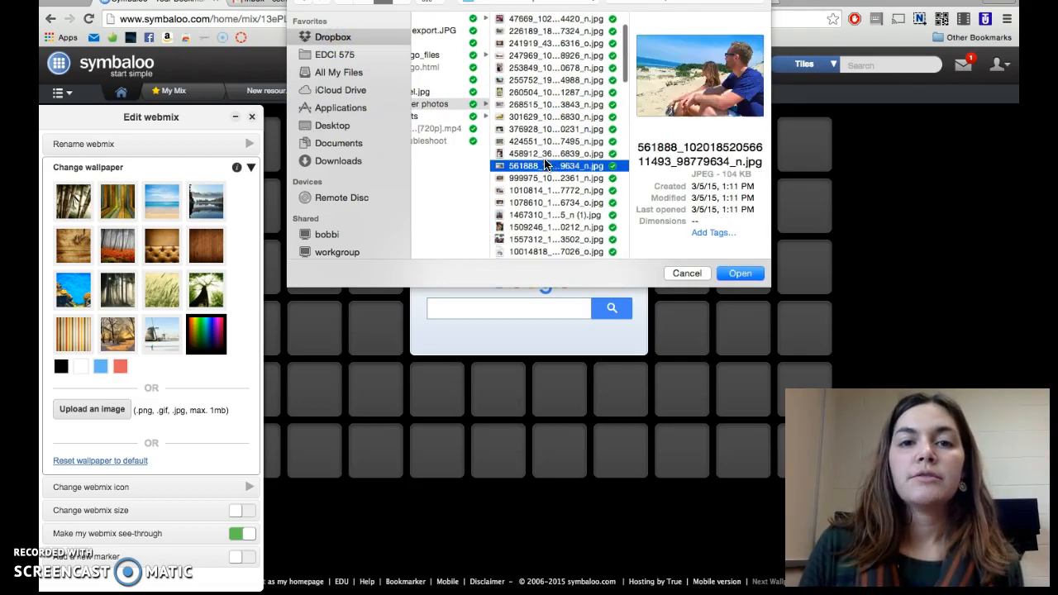
left_click(543, 154)
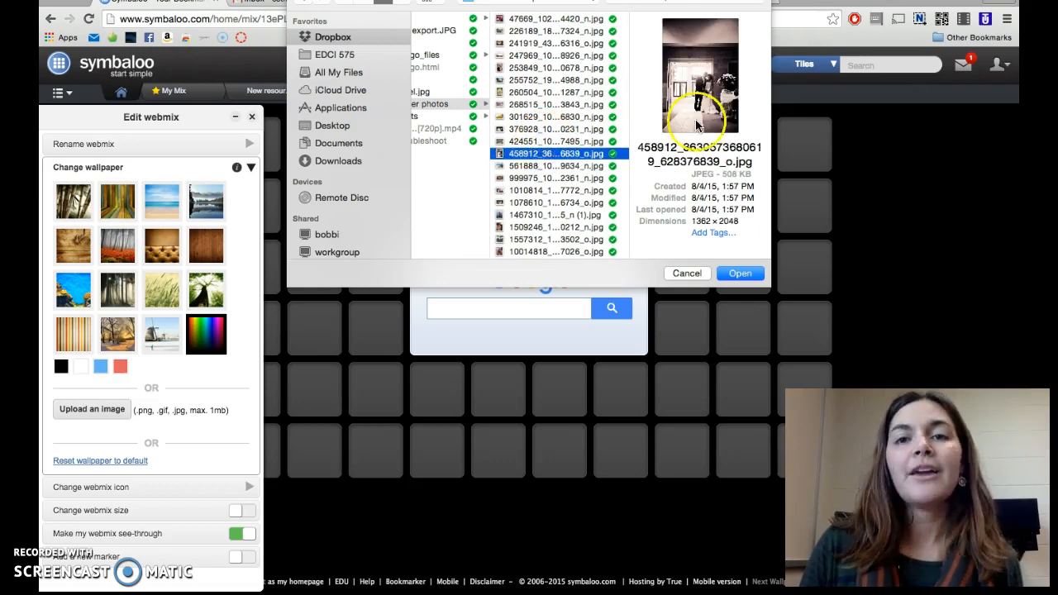
left_click(739, 272)
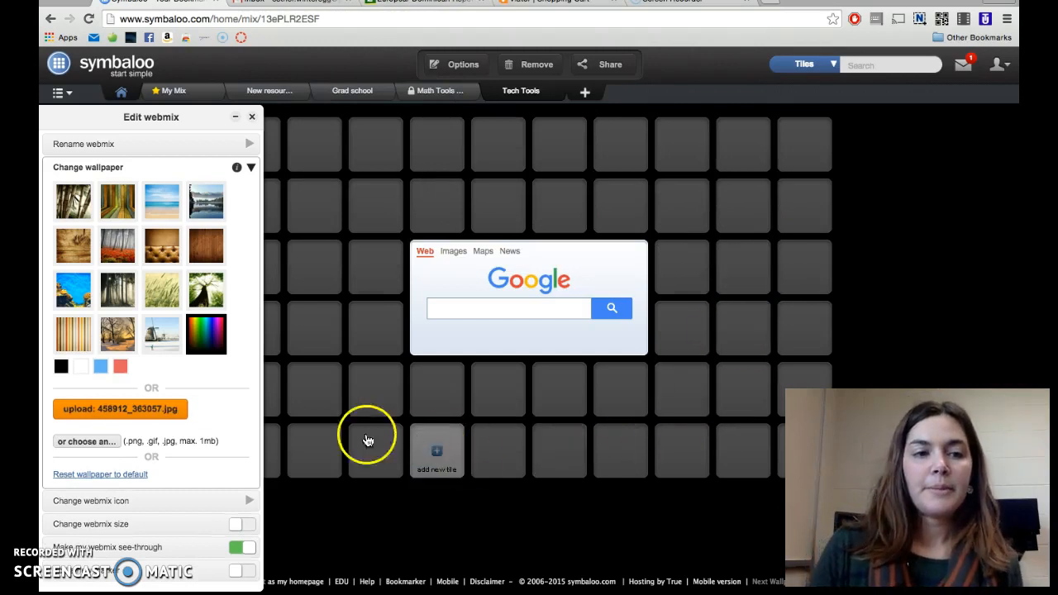
left_click(137, 409)
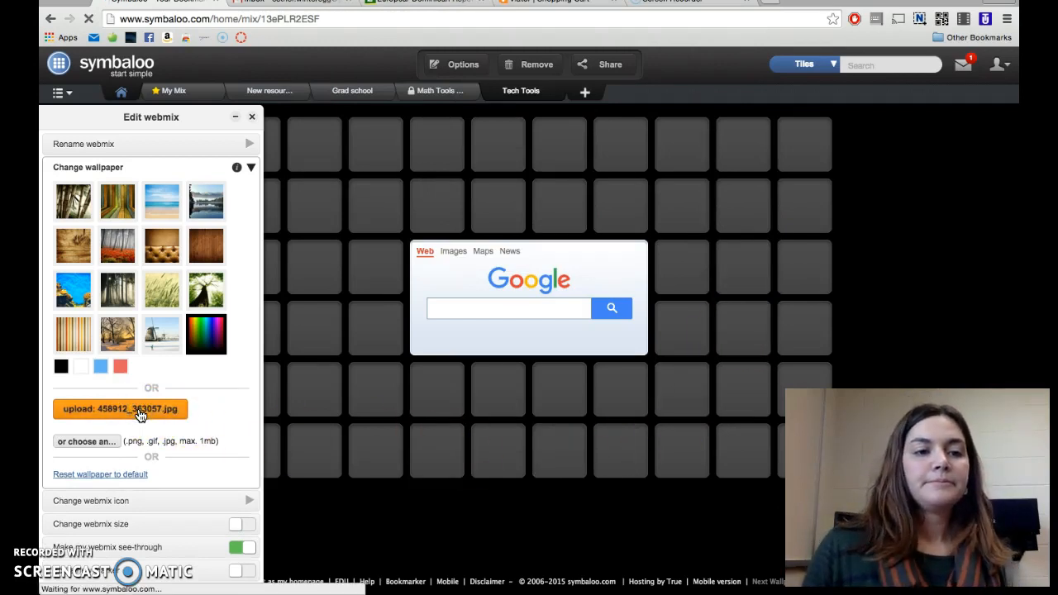
Upload the selected photo 458912_363057.jpg as the Tech Tools webmix wallpaper
left_click(130, 406)
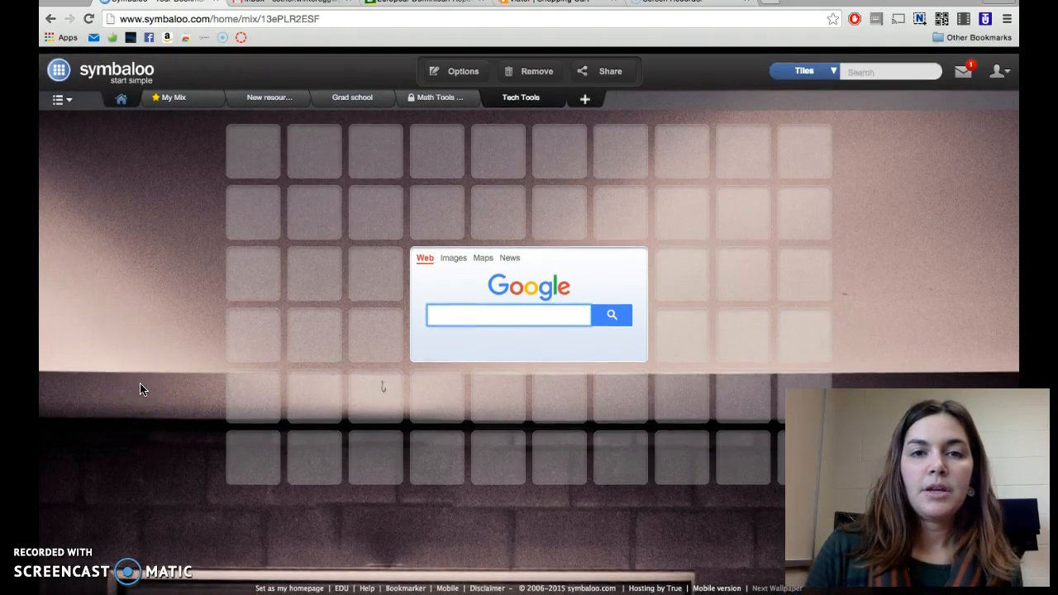
left_click(430, 203)
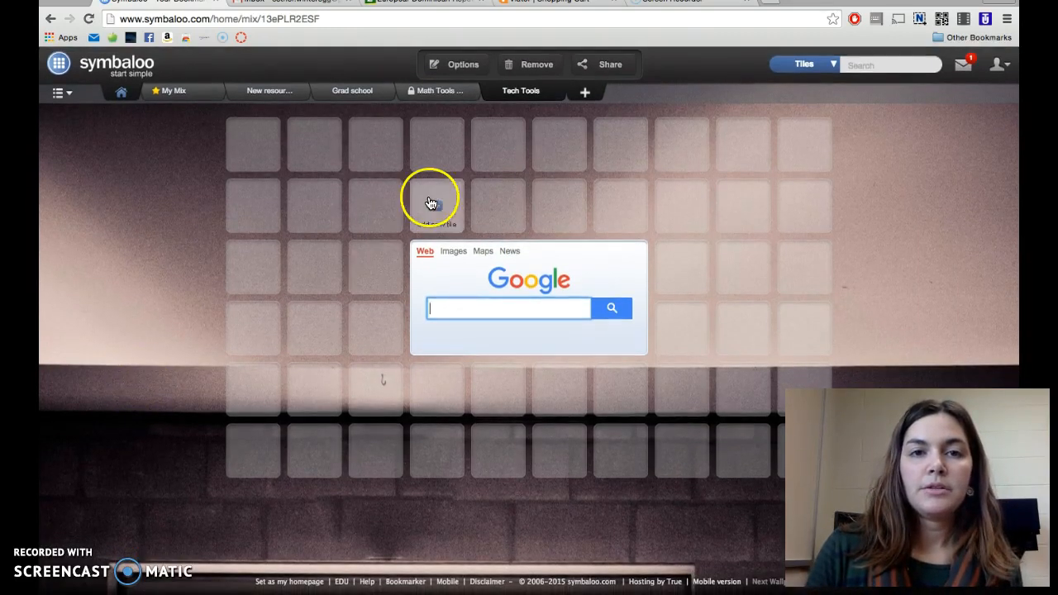
Reset the Tech Tools wallpaper to default and apply the preset green wheat field image
left_click(463, 66)
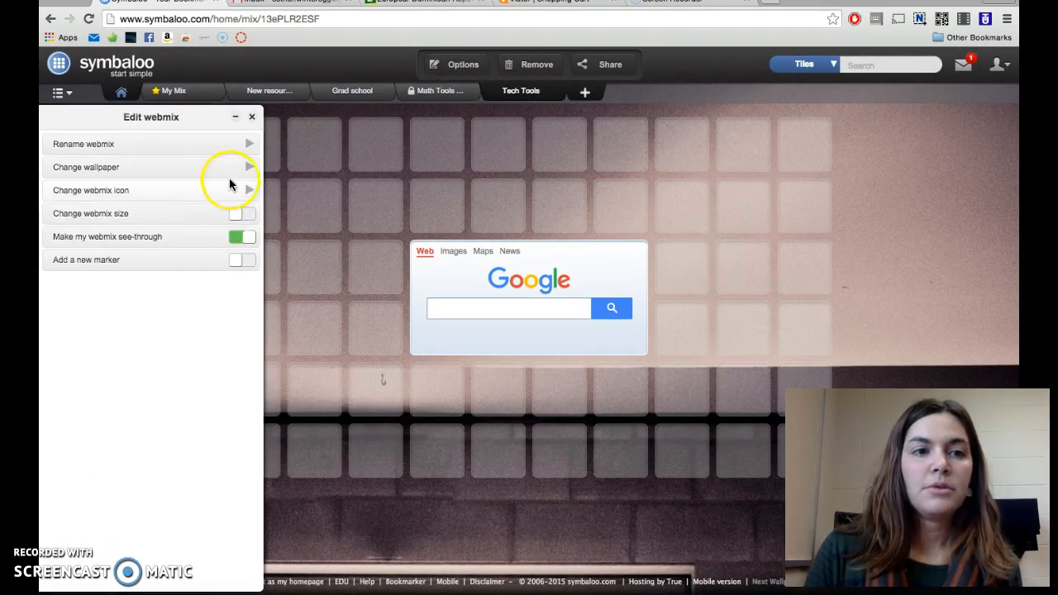
left_click(227, 172)
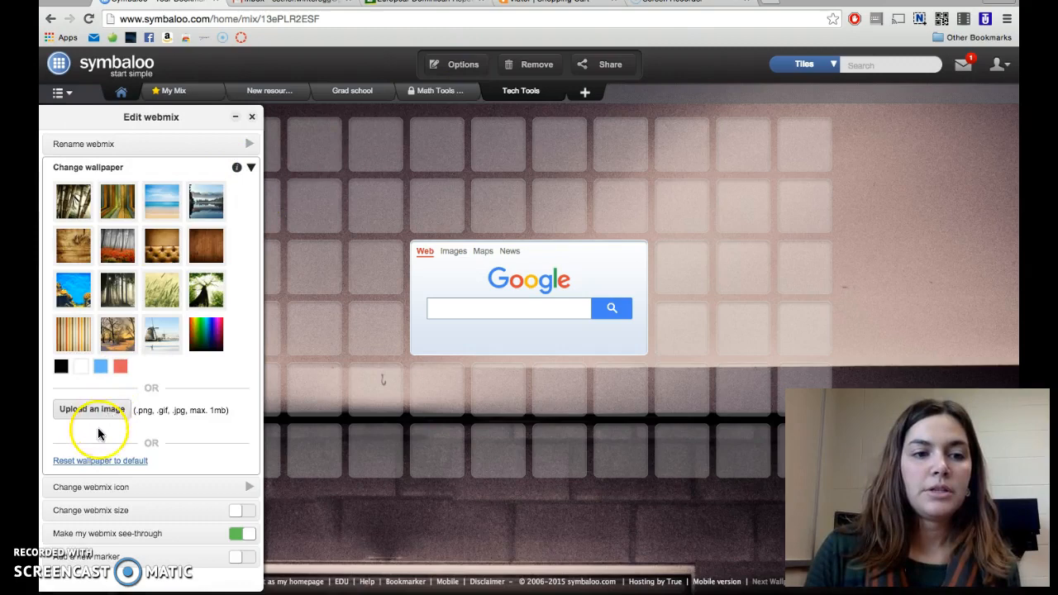
left_click(102, 460)
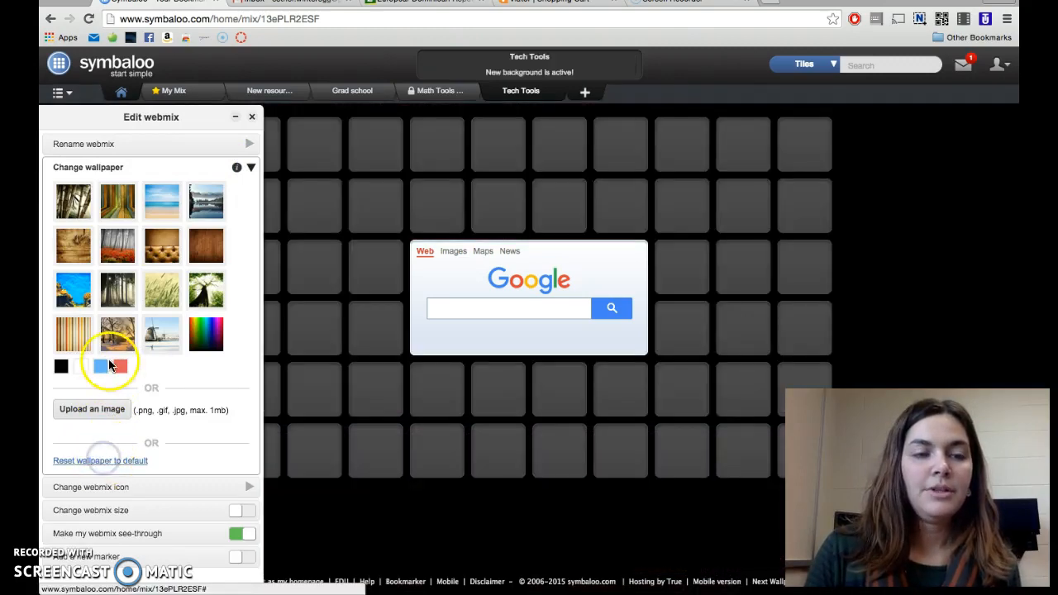
left_click(164, 285)
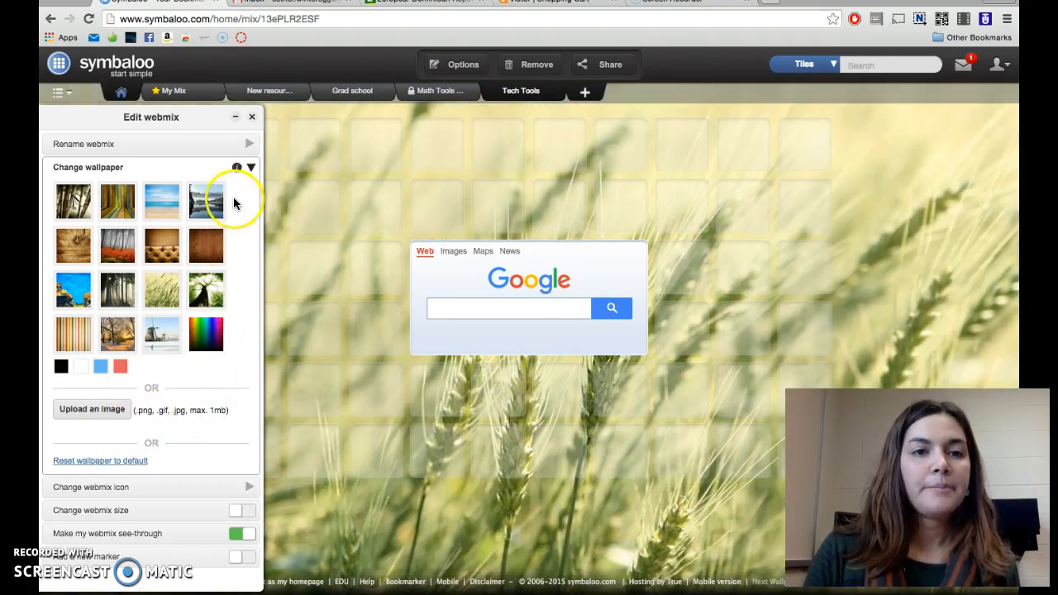
left_click(251, 167)
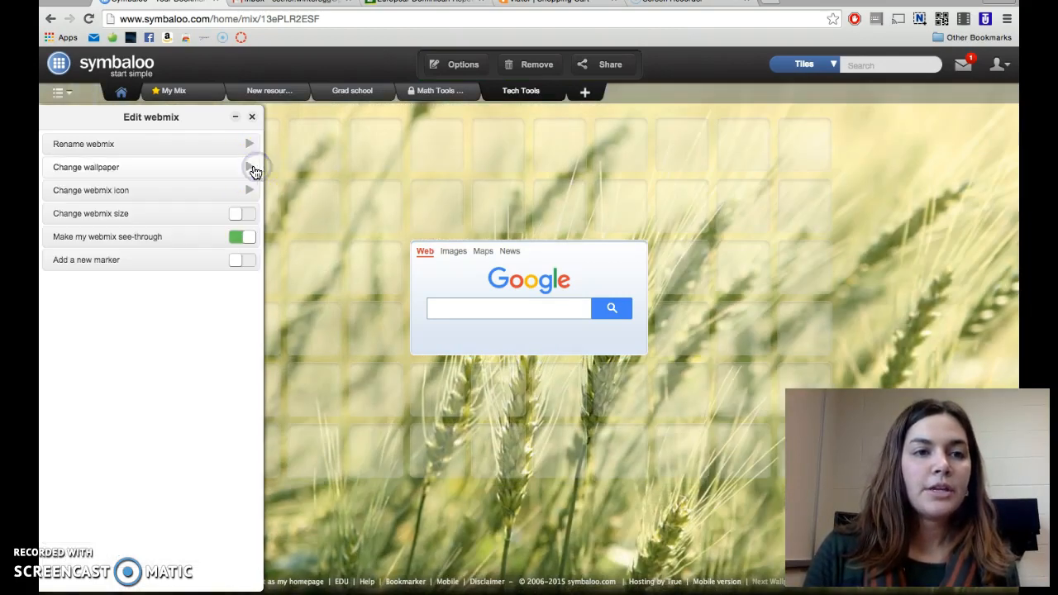
Try several colors for the Tech Tools webmix icon, and save it as a pink heart
left_click(176, 190)
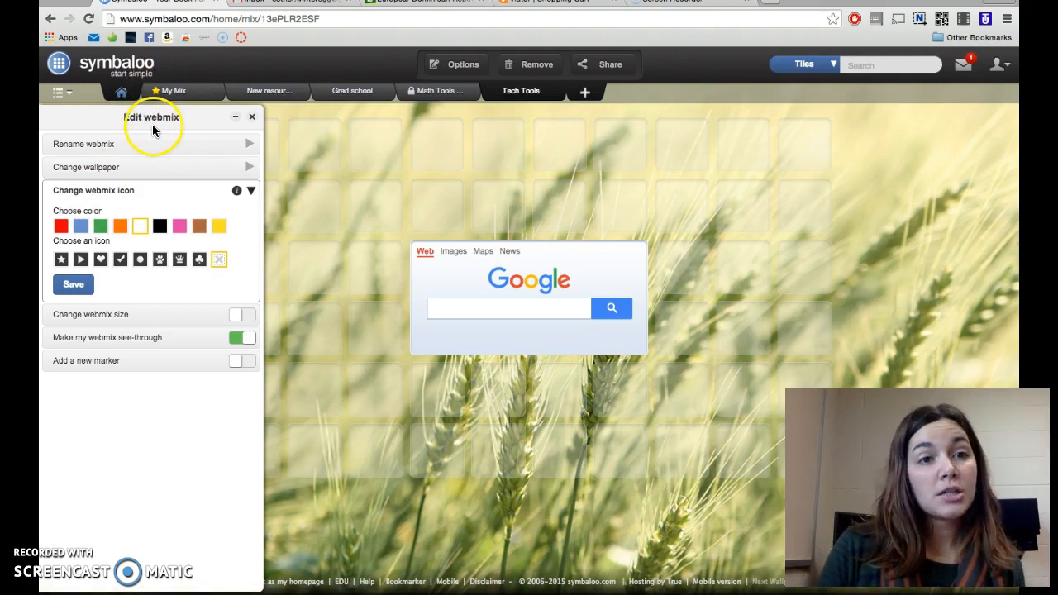
left_click(216, 229)
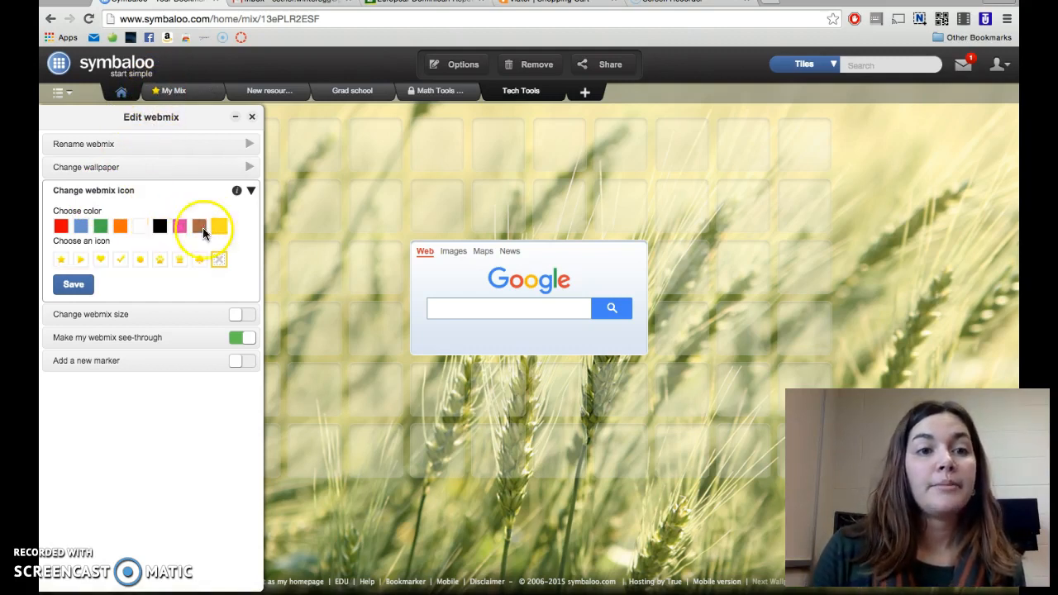
left_click(139, 261)
left_click(80, 260)
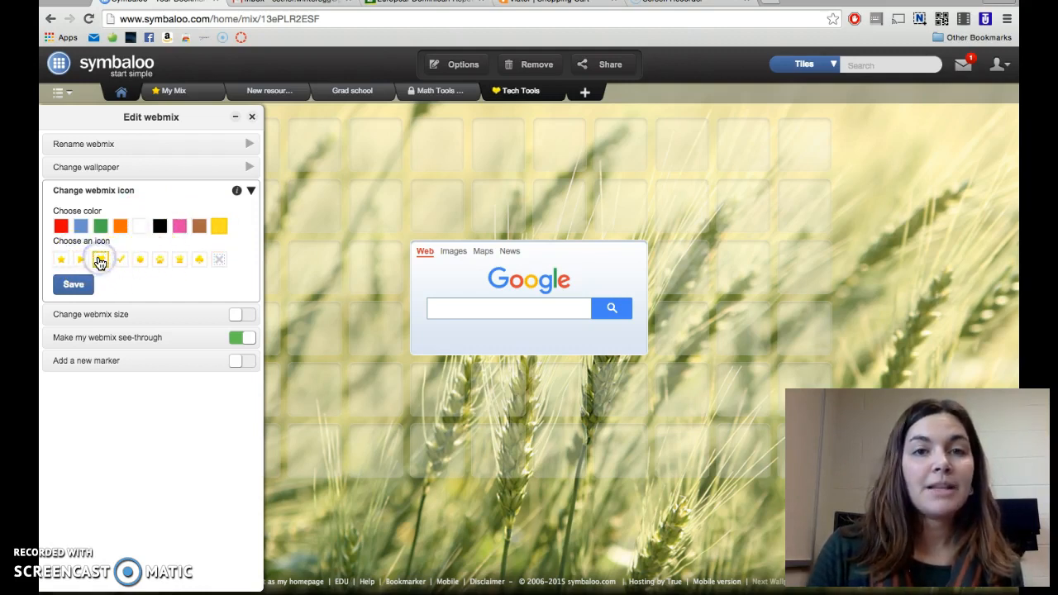
left_click(81, 227)
left_click(102, 227)
left_click(181, 229)
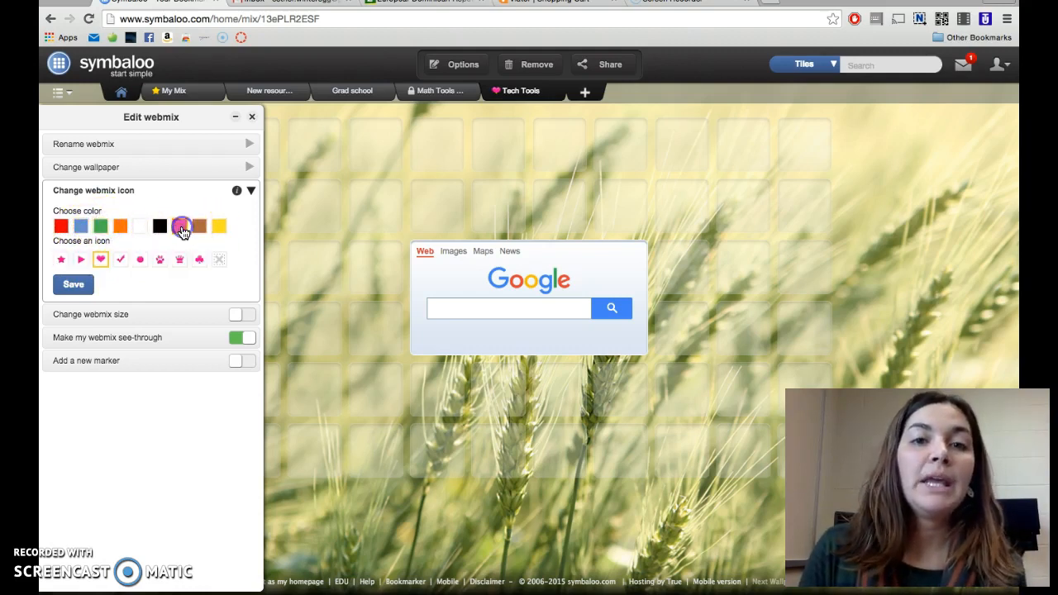
left_click(73, 285)
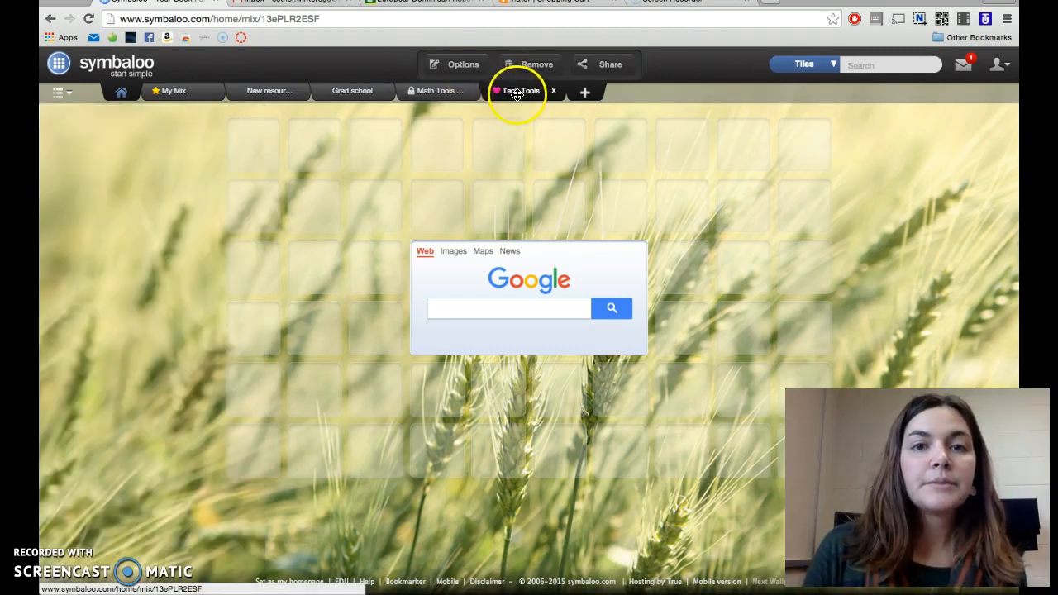
Enable webmix resizing, try a wider and taller tile grid, and shrink it to 8 columns by 6 rows
left_click(460, 66)
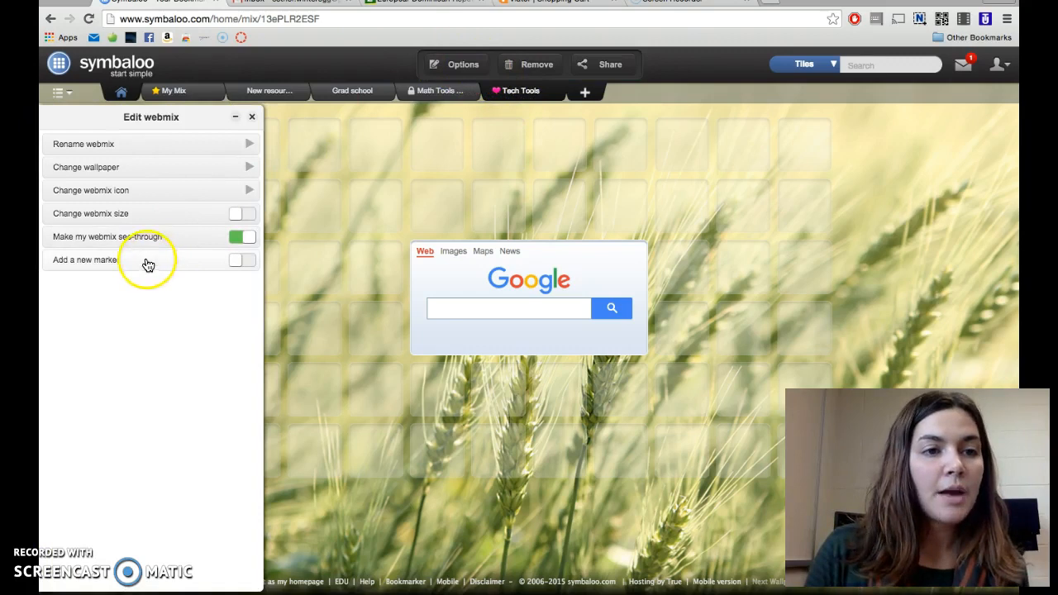
left_click(243, 215)
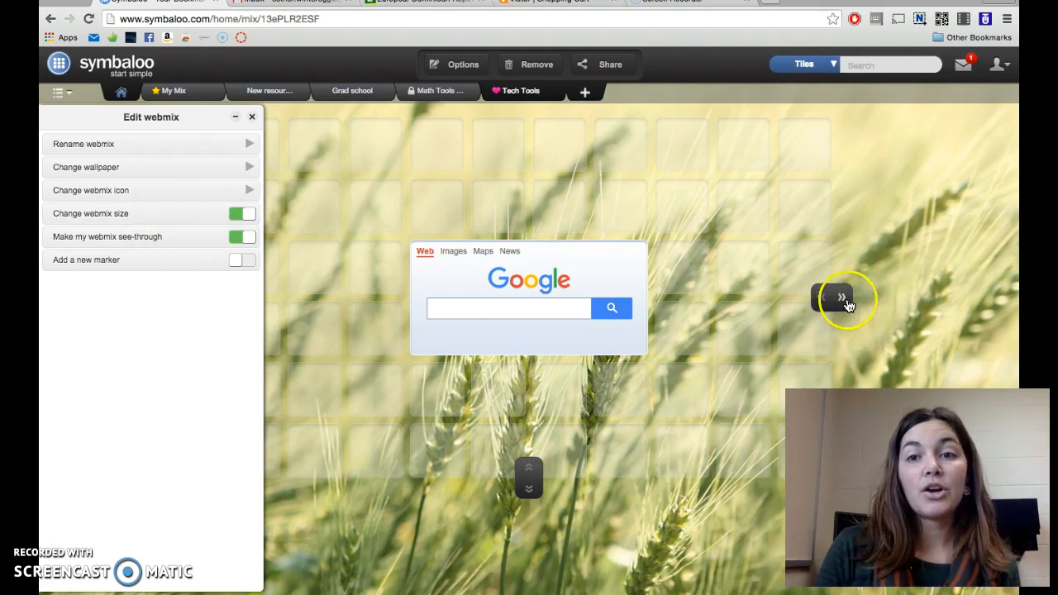
left_click_drag(845, 302, 924, 297)
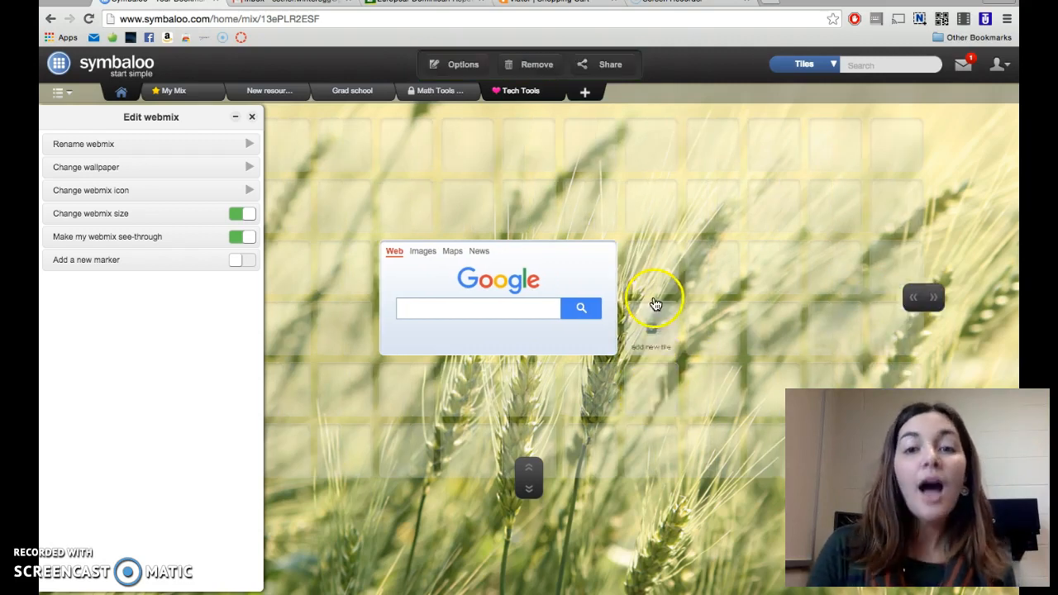
left_click_drag(530, 477, 528, 586)
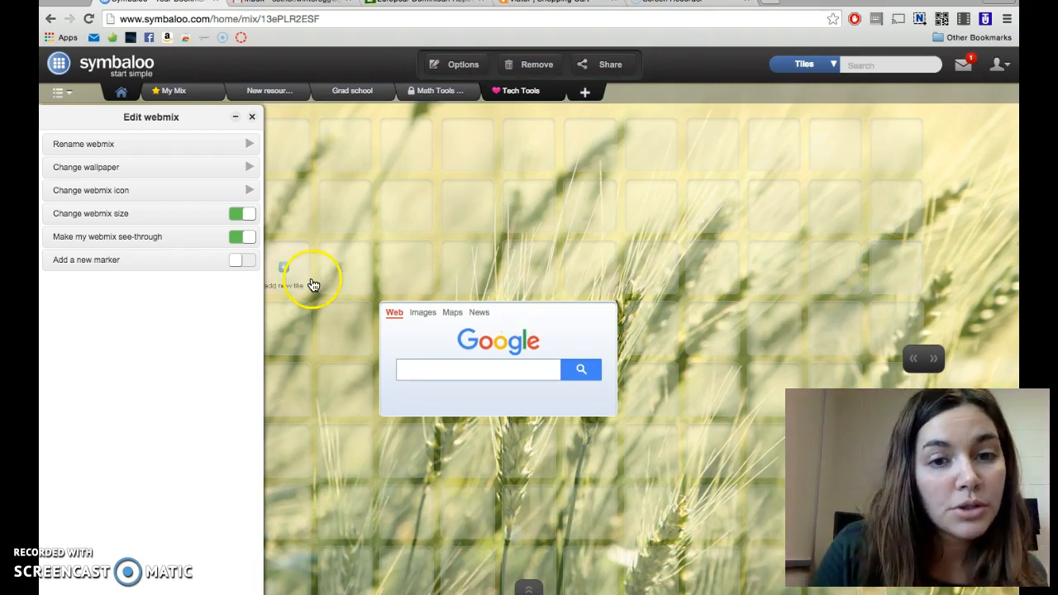
left_click_drag(915, 365, 818, 360)
left_click_drag(535, 574, 534, 533)
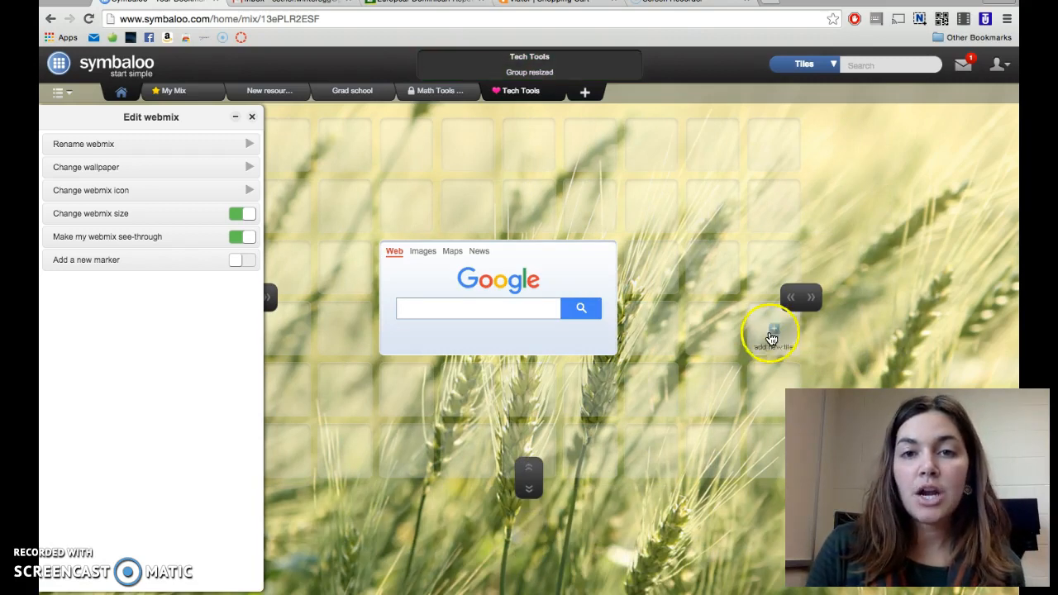
left_click_drag(798, 297, 786, 301)
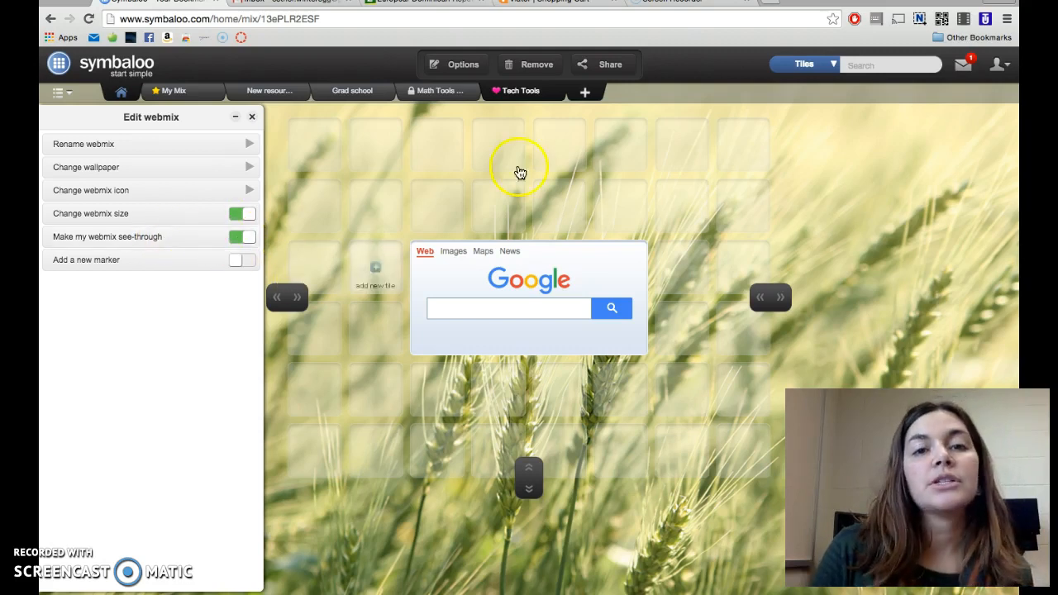
Turn the webmix's see-through setting off and back on, and close the webmix editor
left_click(242, 237)
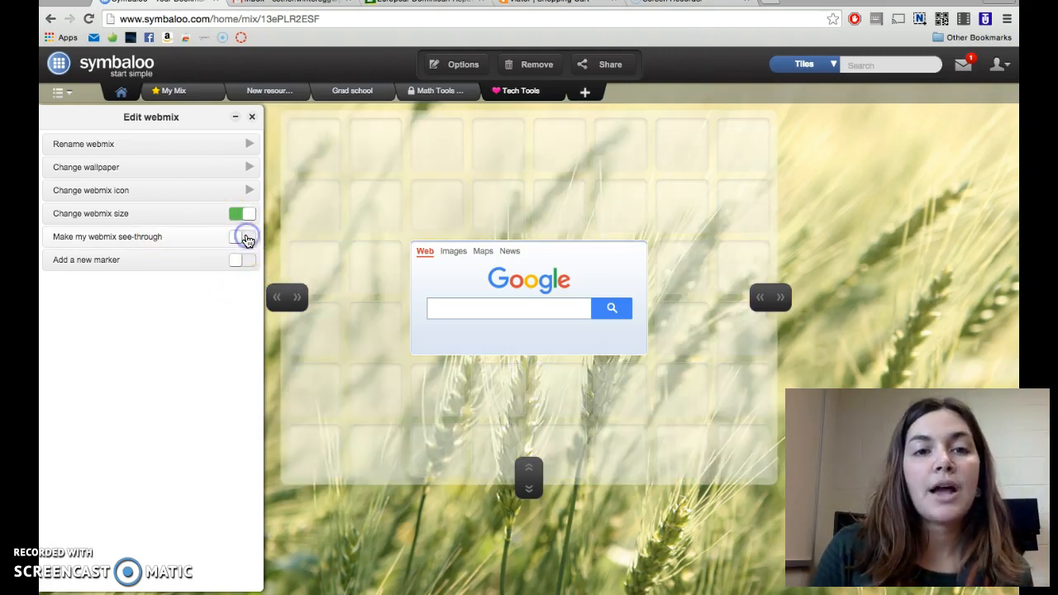
left_click(320, 213)
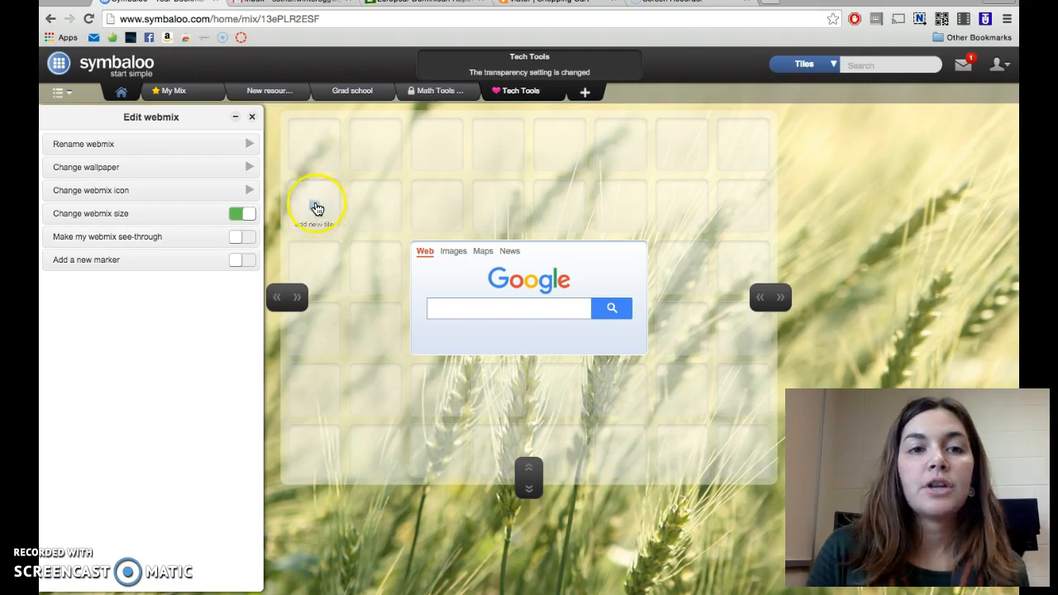
left_click(238, 240)
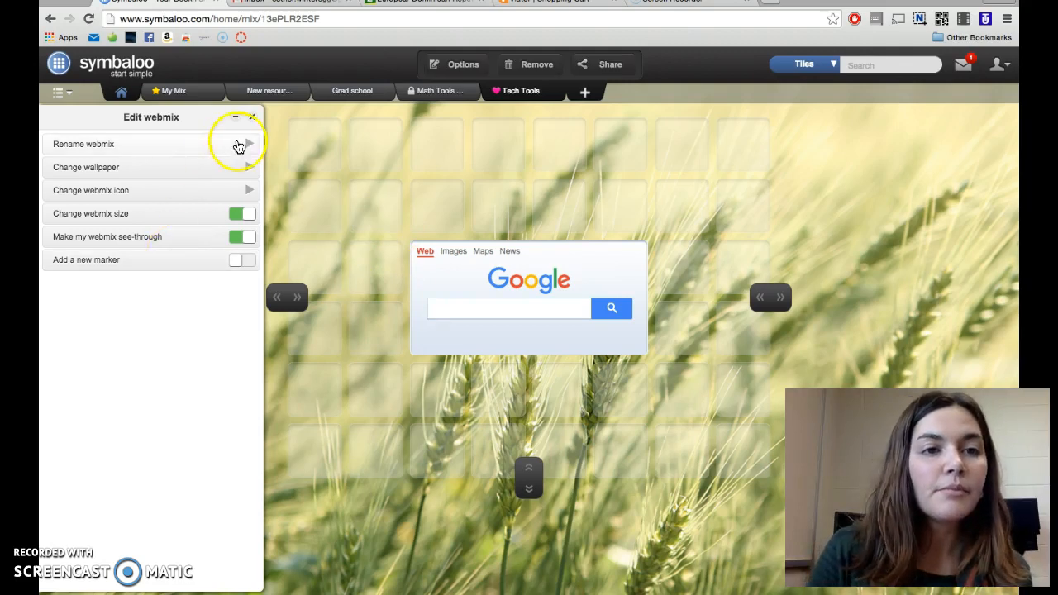
left_click(253, 118)
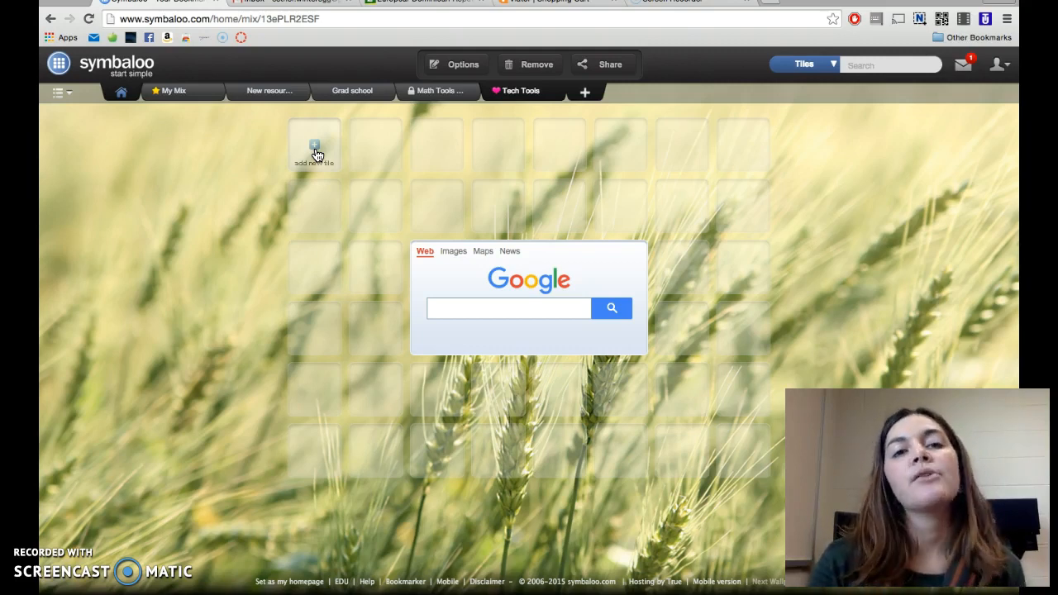
Search the tile library for "youtube" and add the YouTube tile to the first cell of the top row
left_click(314, 149)
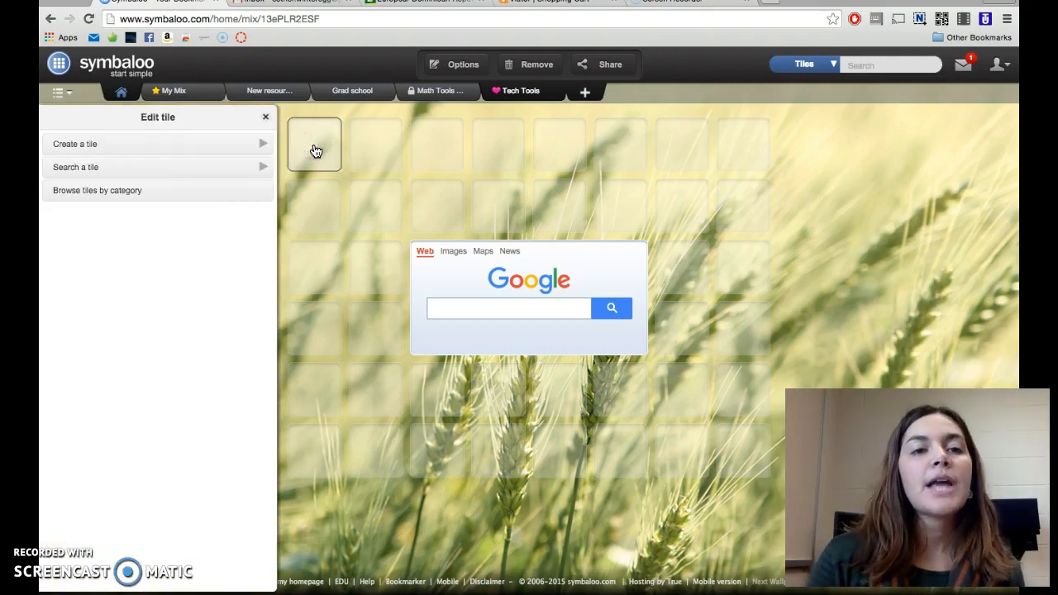
left_click(211, 170)
left_click(172, 189)
type("youtube")
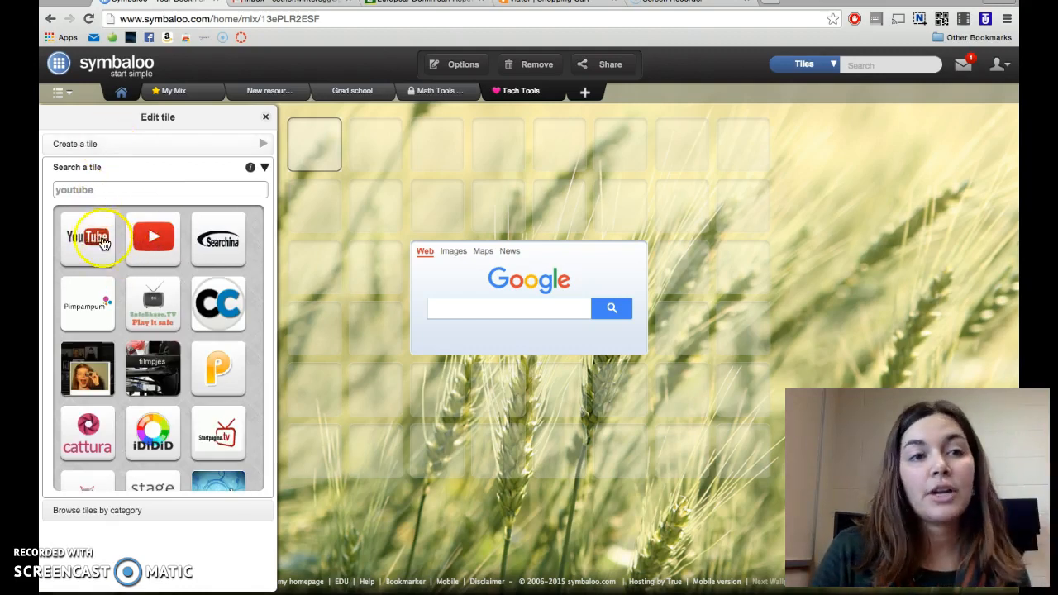
left_click(94, 247)
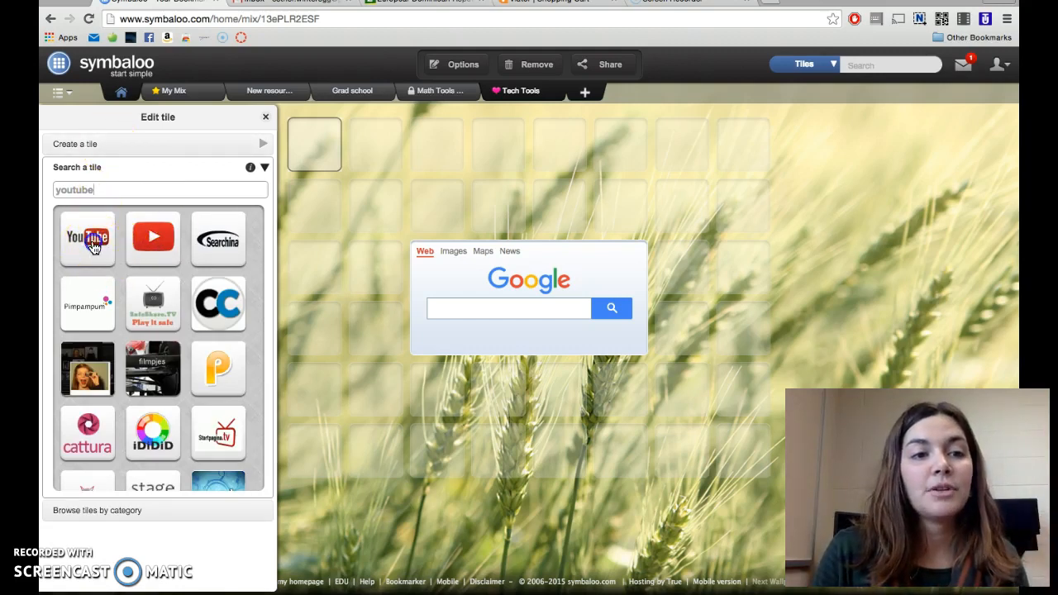
Search the tile library for "quizlet" and add the Quizlet tile to the cell beside YouTube
left_click(377, 146)
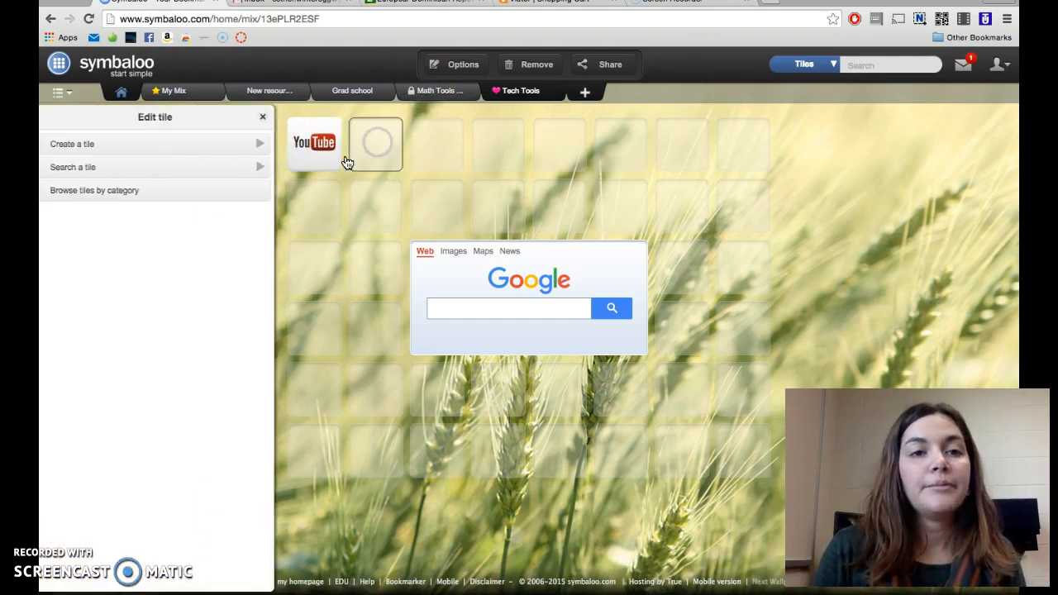
left_click(175, 168)
left_click(138, 192)
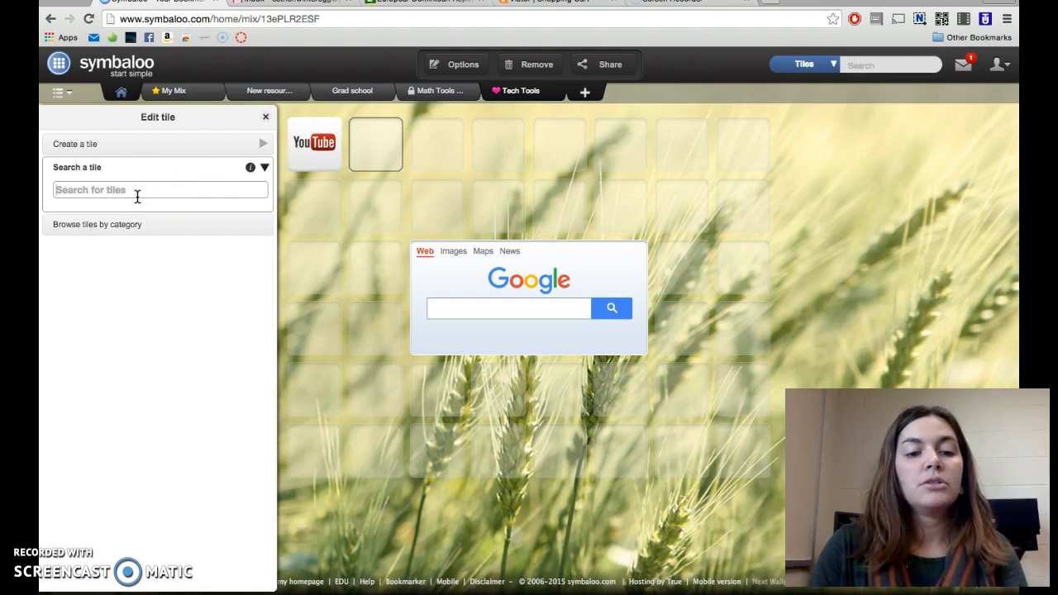
type("quizlet")
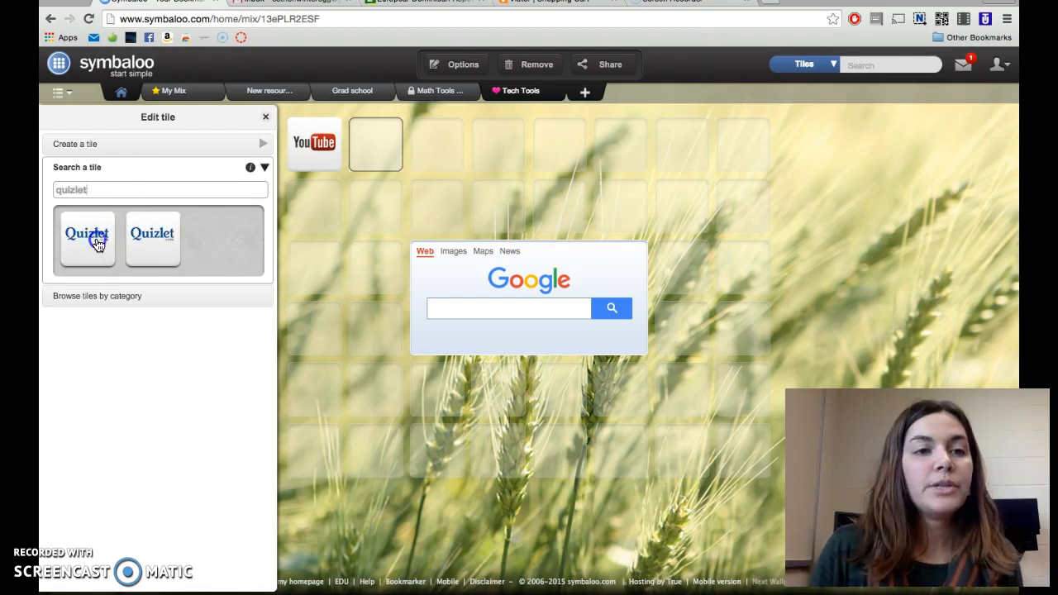
left_click(98, 244)
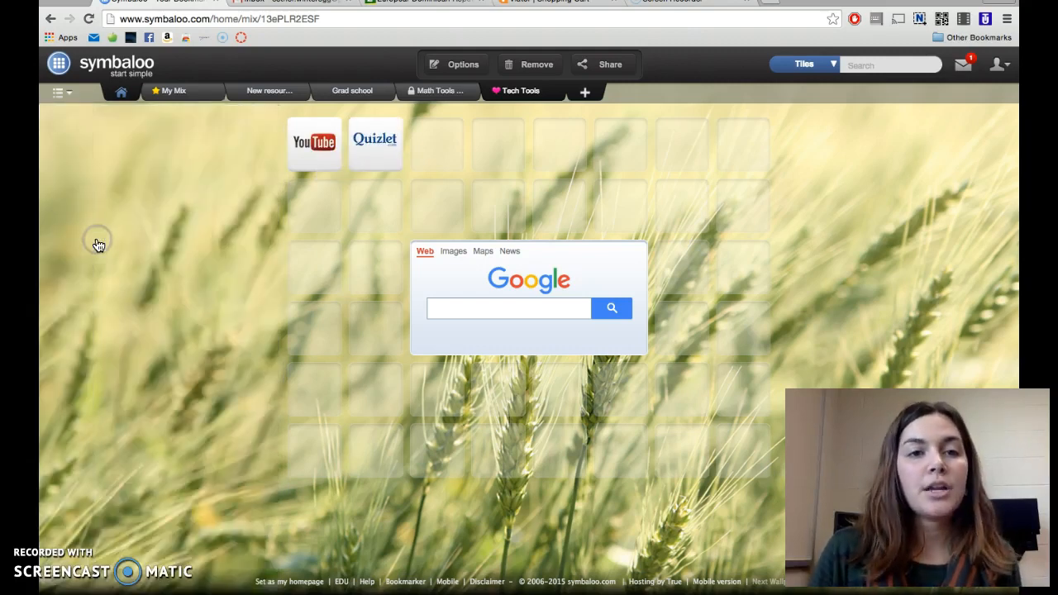
Start creating a custom tile in the cell below YouTube and check its website address field
left_click(310, 207)
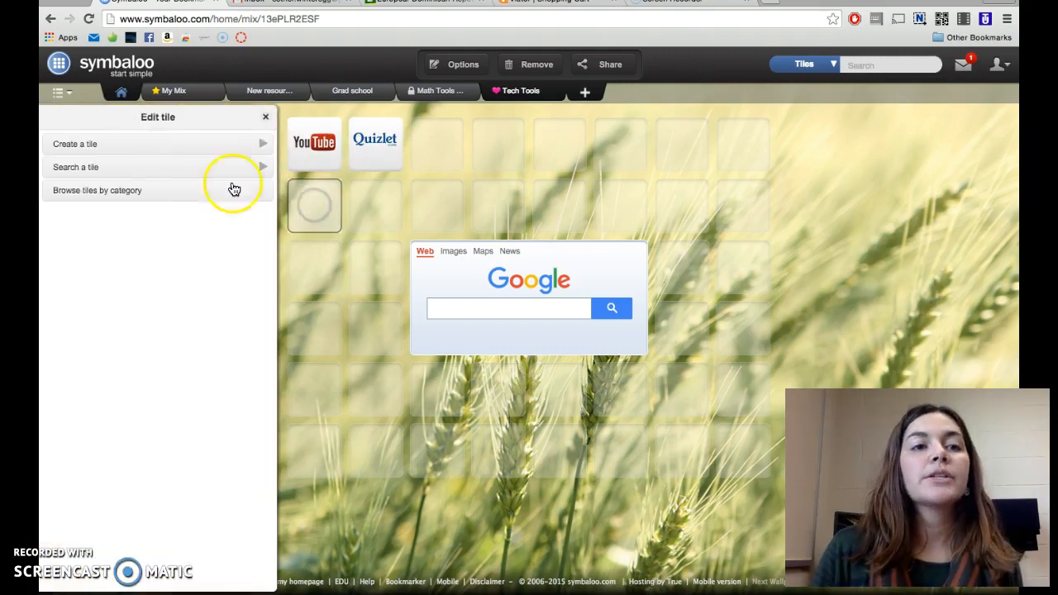
left_click(208, 146)
left_click(109, 241)
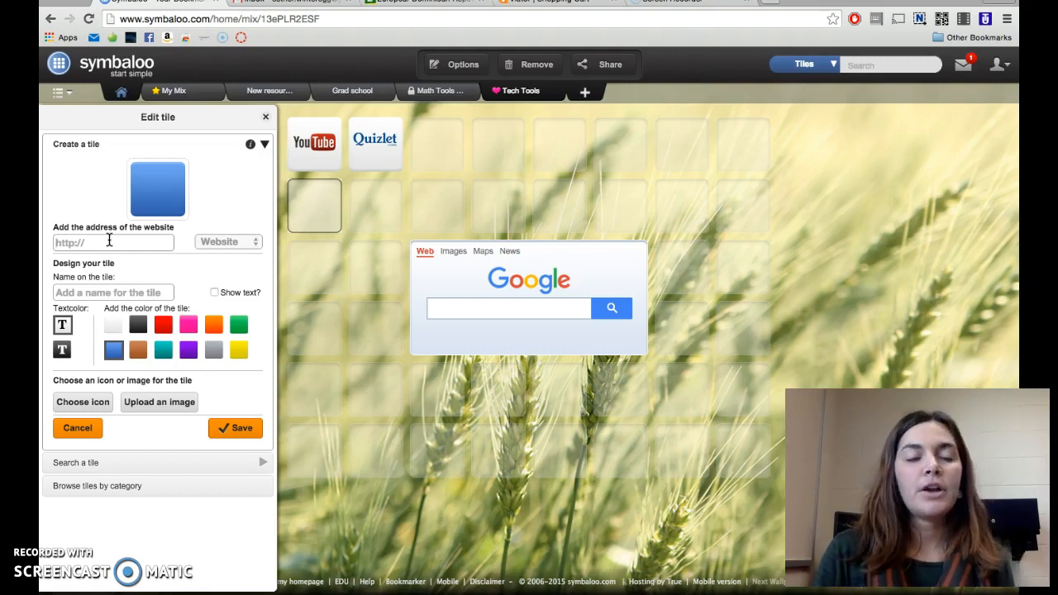
left_click(116, 242)
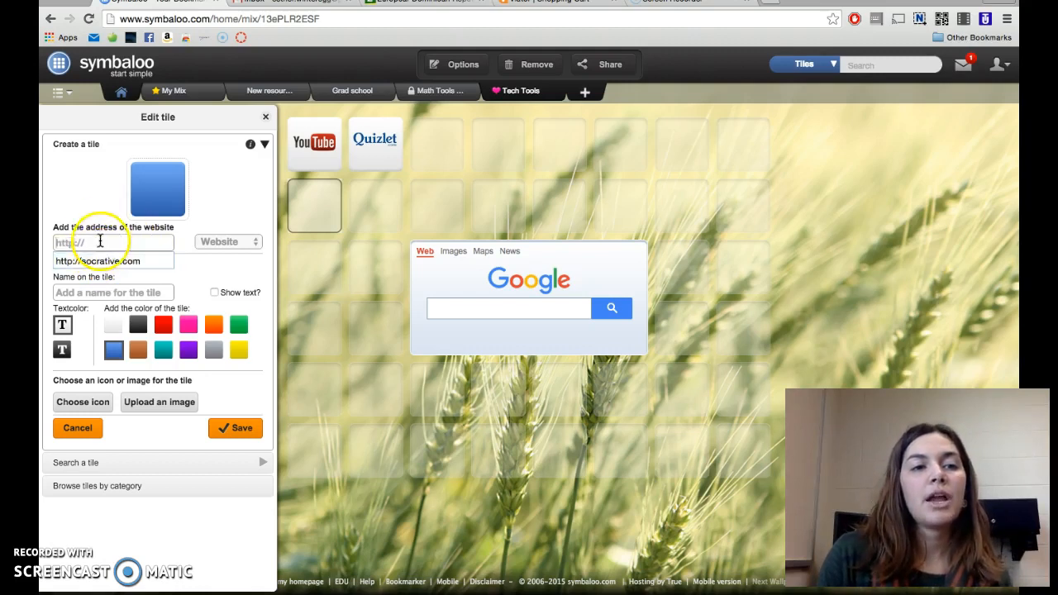
left_click(97, 213)
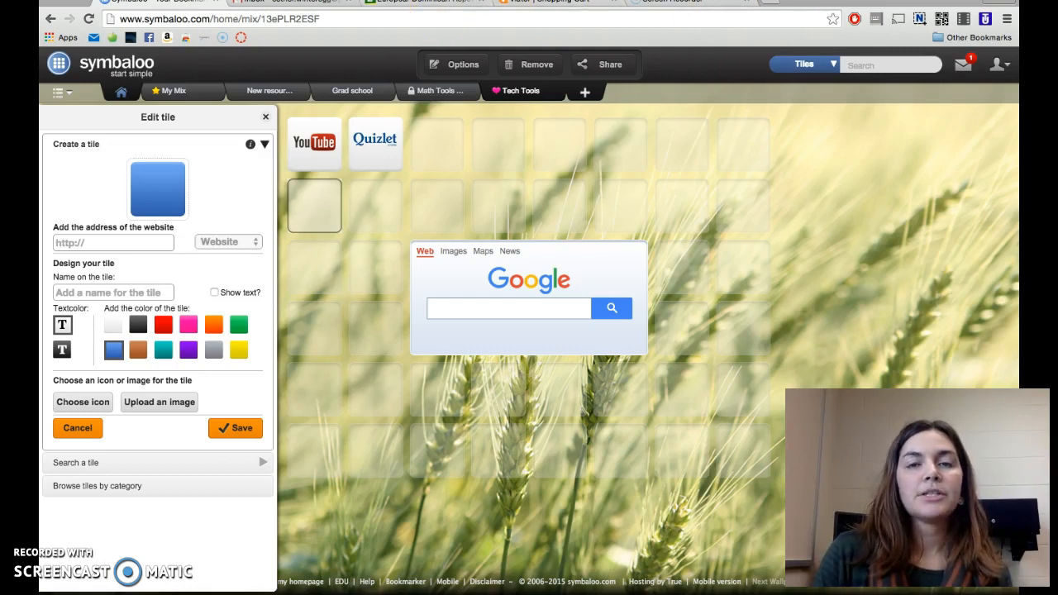
Search Google for "tech tools" in a new browser tab
key("super+t")
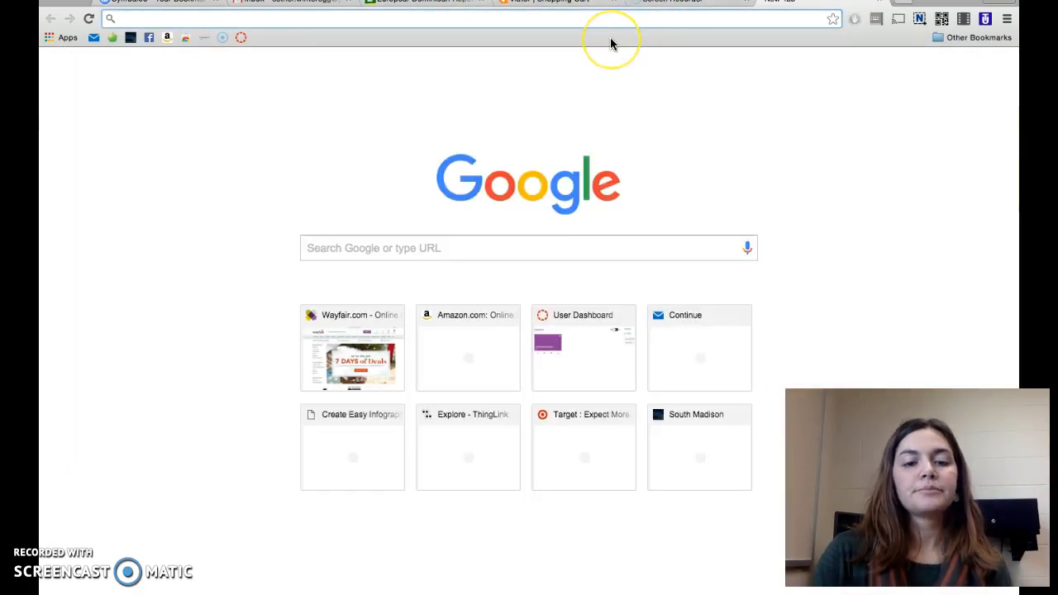
type("tech tools")
key("Return")
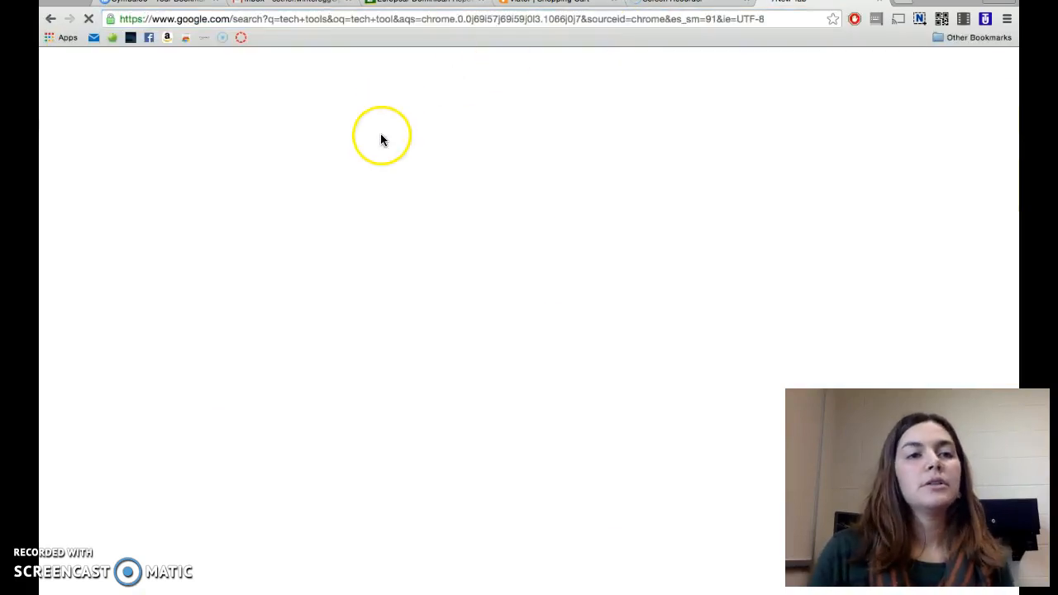
Open the CNN article "50 new tech tools you should know about" from the search results and copy its web address
scroll(283, 238, "down", 5)
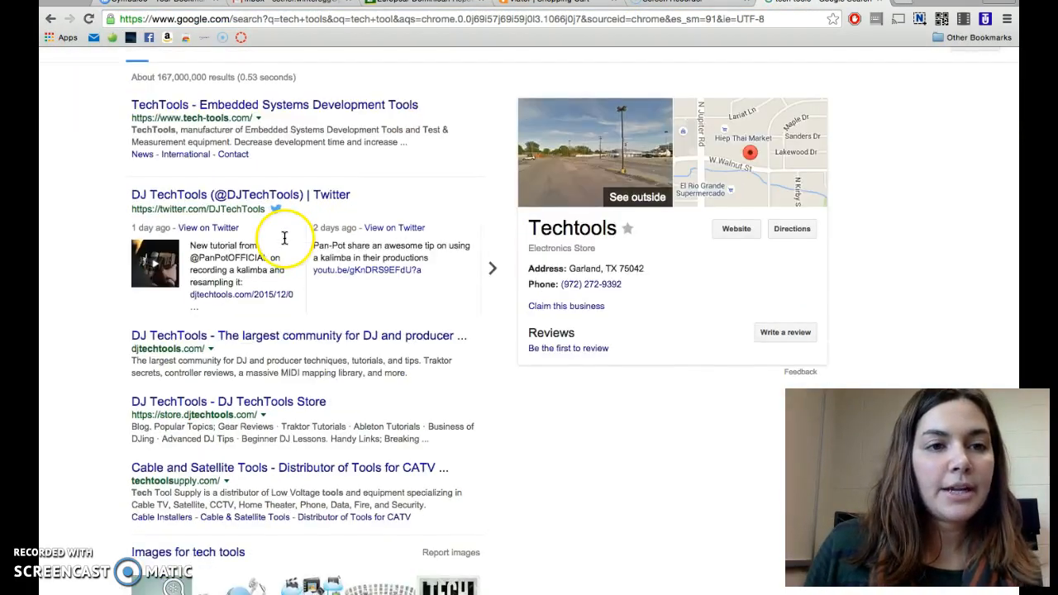
scroll(228, 315, "down", 2)
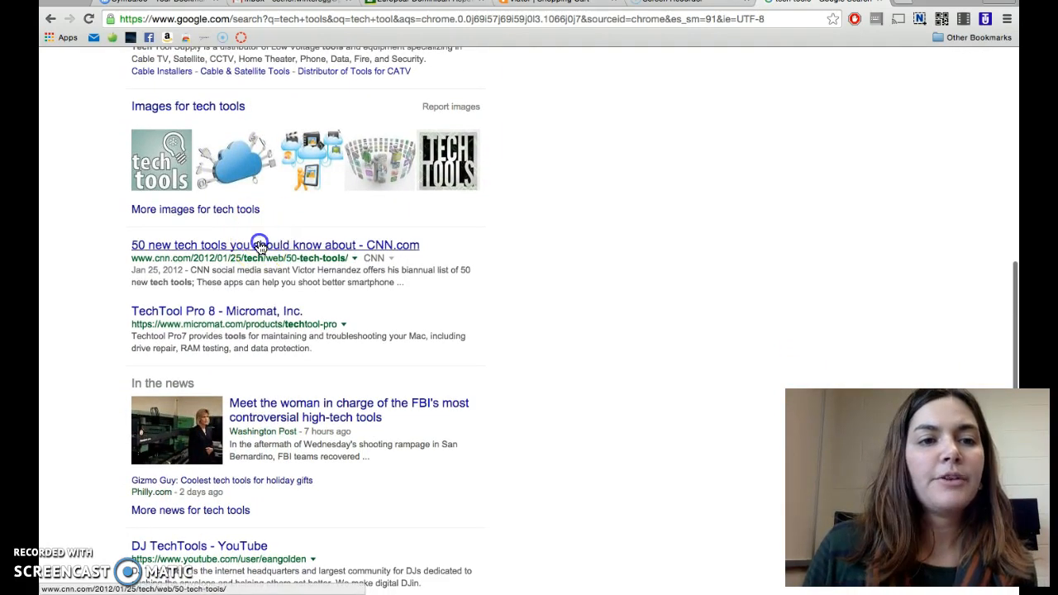
left_click(260, 245)
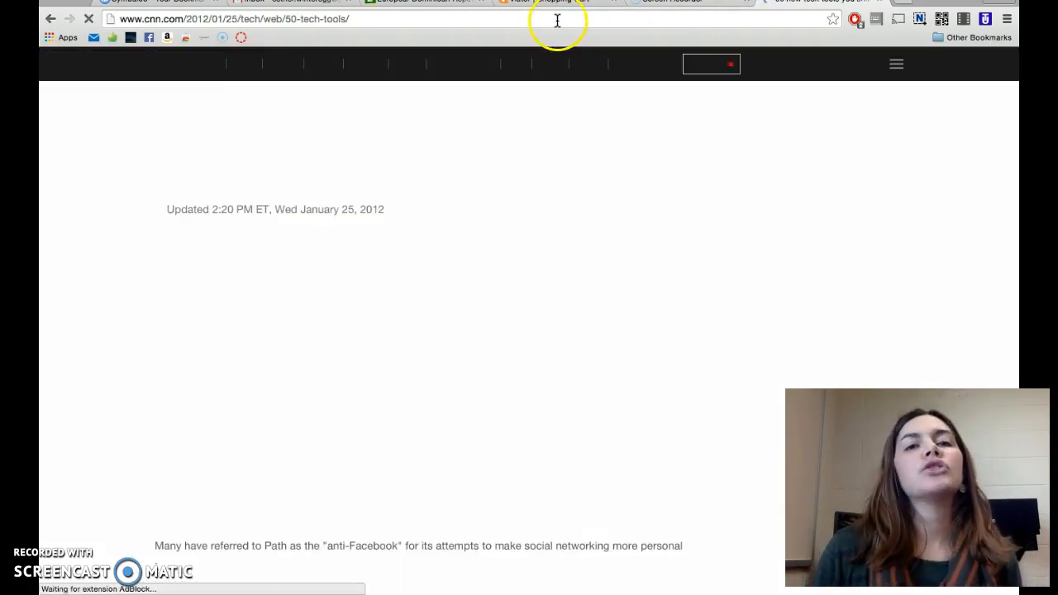
left_click(557, 19)
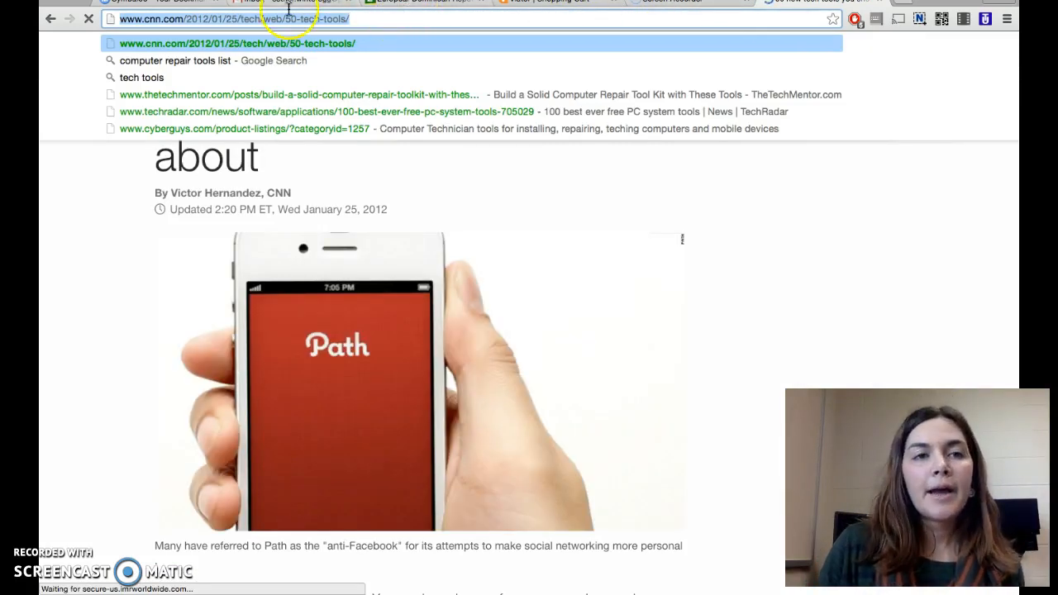
left_click(157, 3)
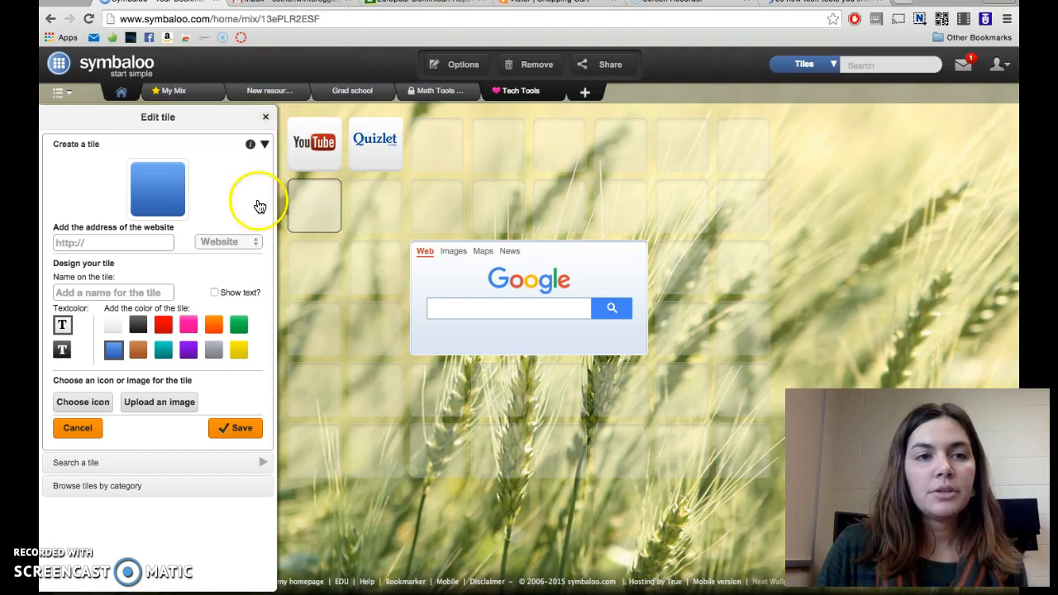
left_click(129, 240)
key("ctrl+v")
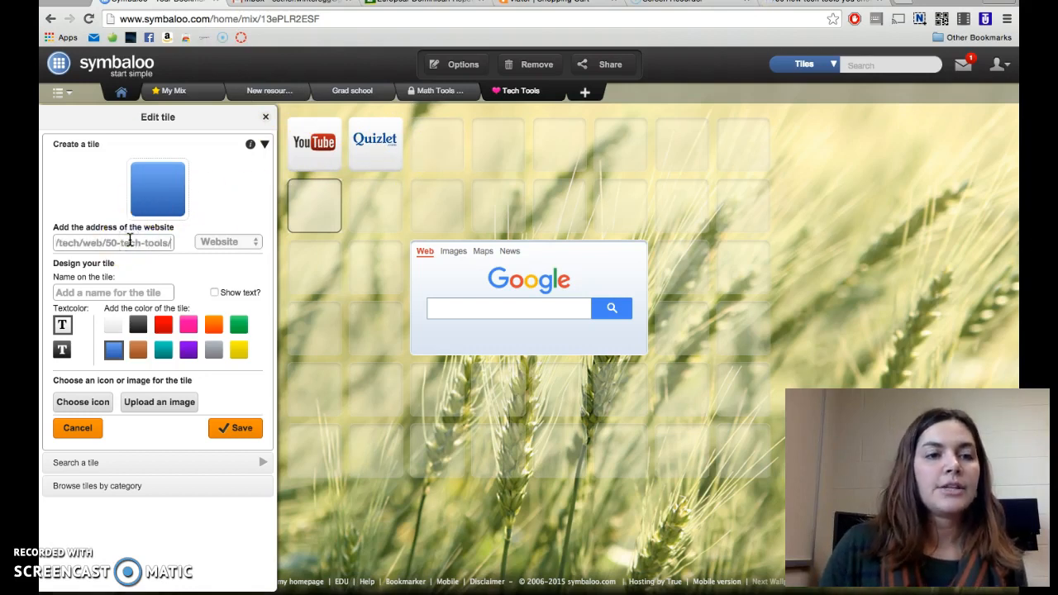
left_click(135, 291)
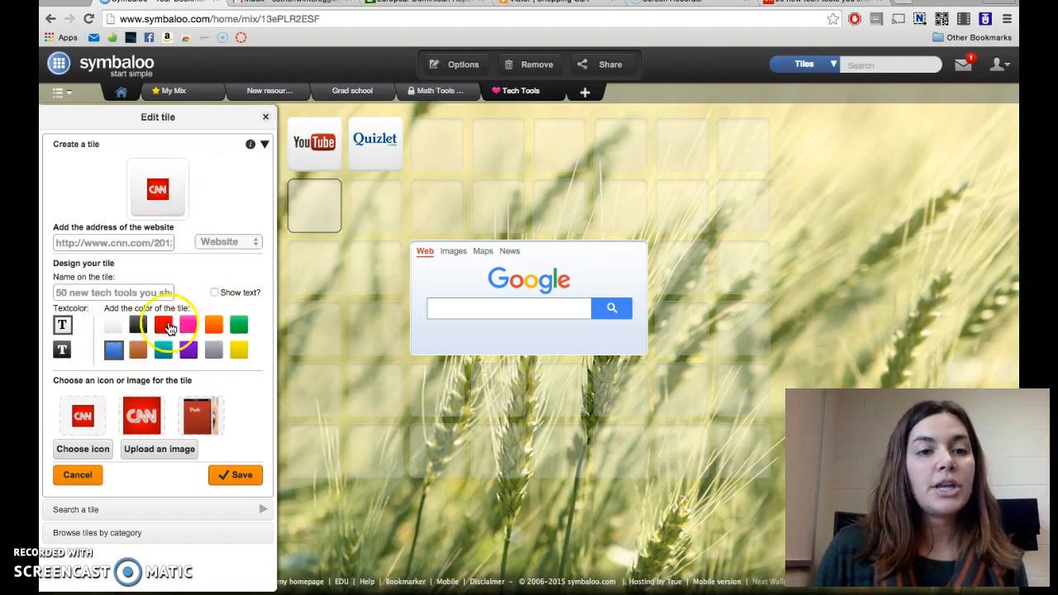
Try red, pink, gray and green as the CNN tile's color, settle on white and save the tile
left_click(163, 325)
left_click(188, 328)
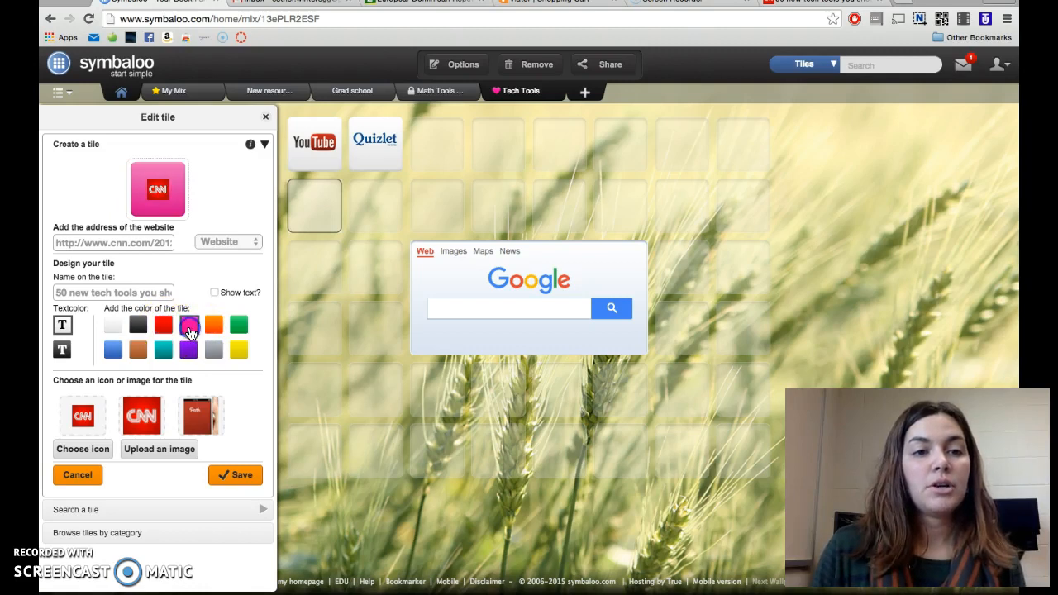
left_click(208, 353)
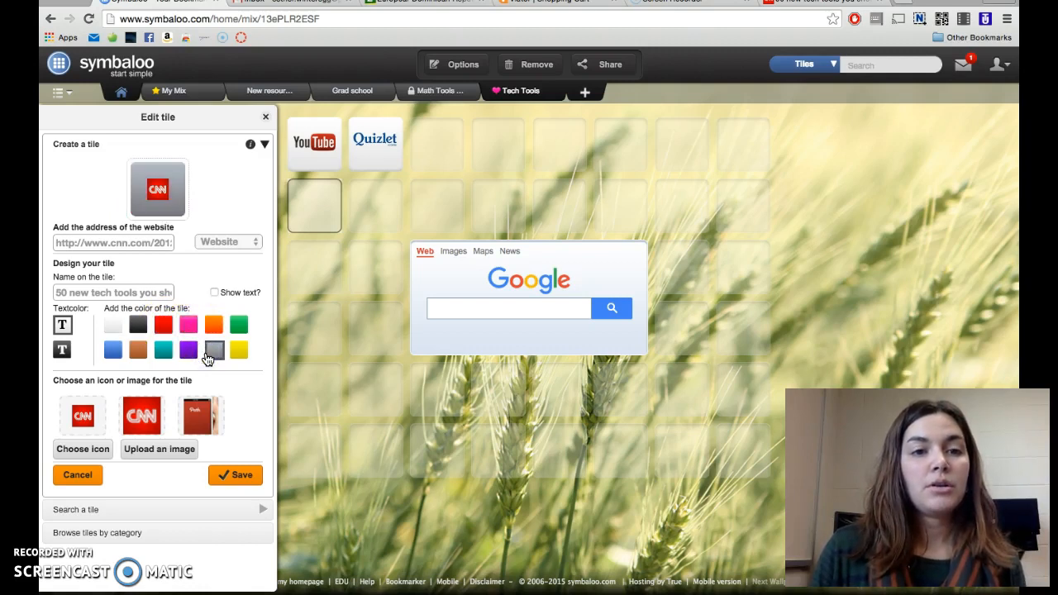
left_click(238, 329)
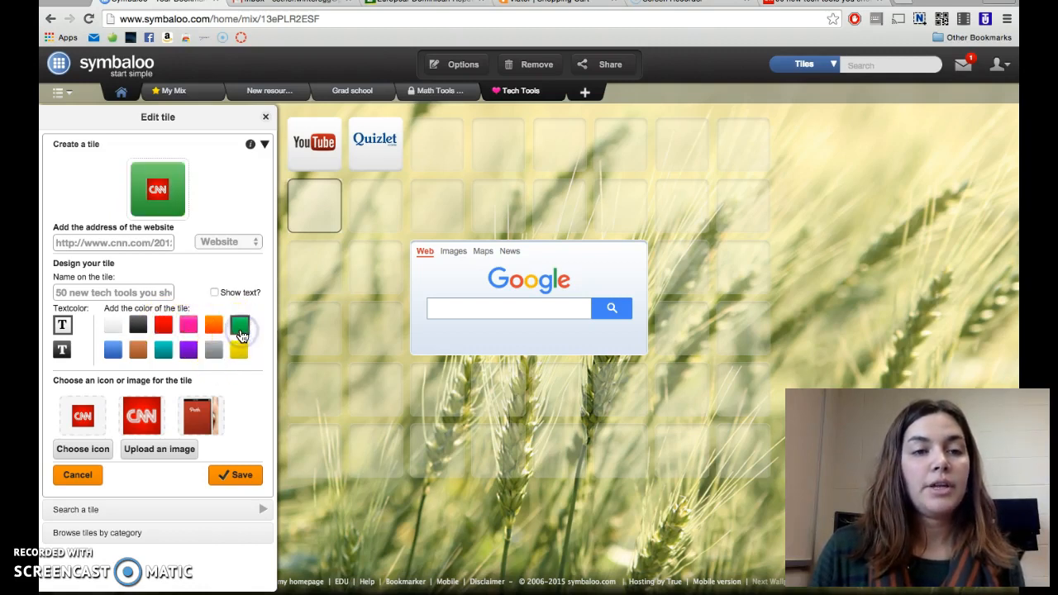
left_click(113, 327)
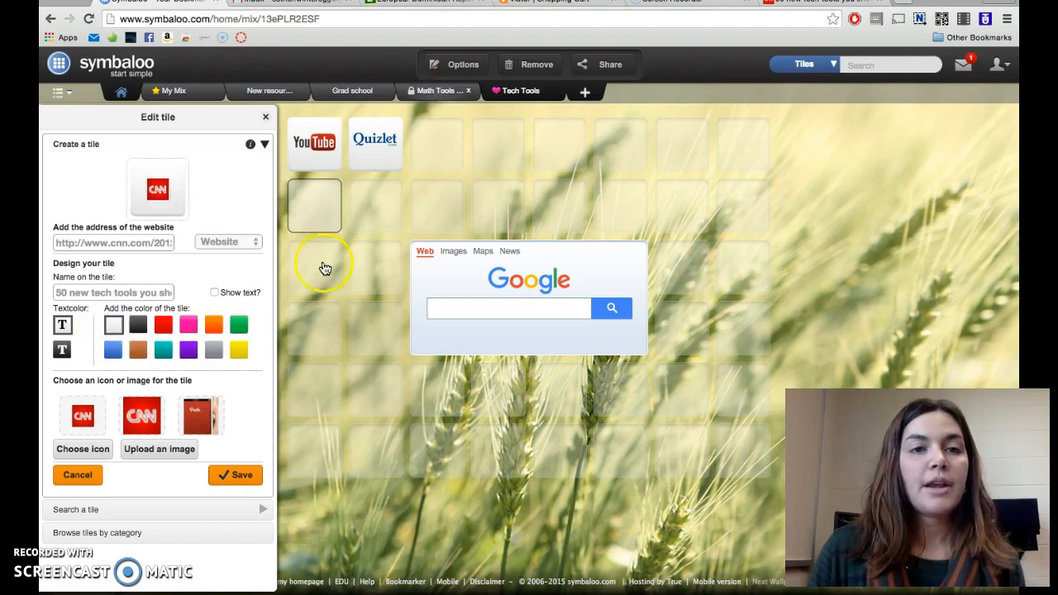
left_click(233, 475)
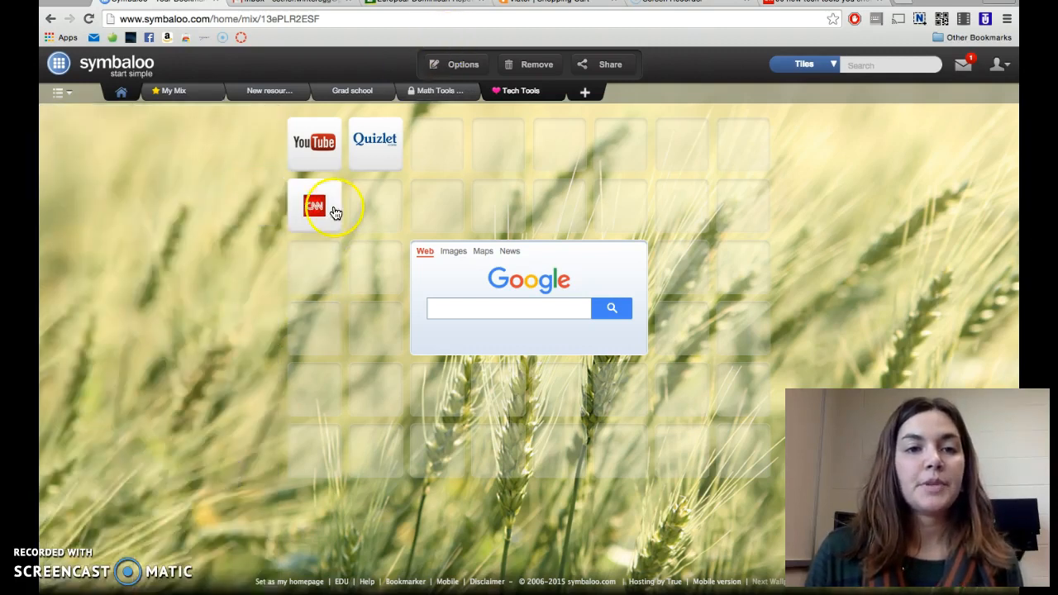
Search the tile library for "piktochart" for the last cell of the top row
left_click(743, 145)
left_click(203, 168)
left_click(132, 189)
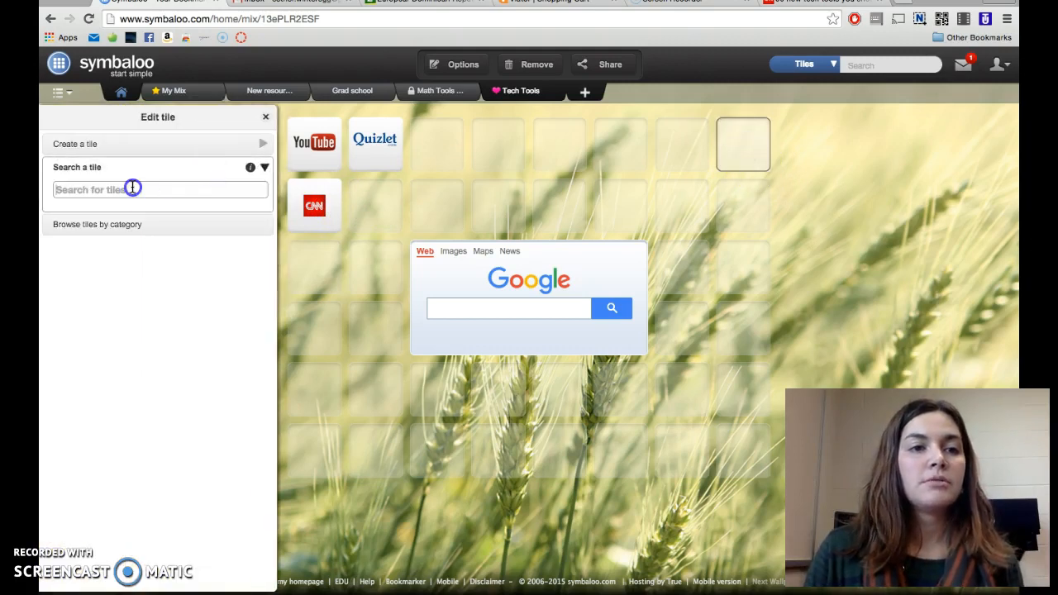
type("piktochart")
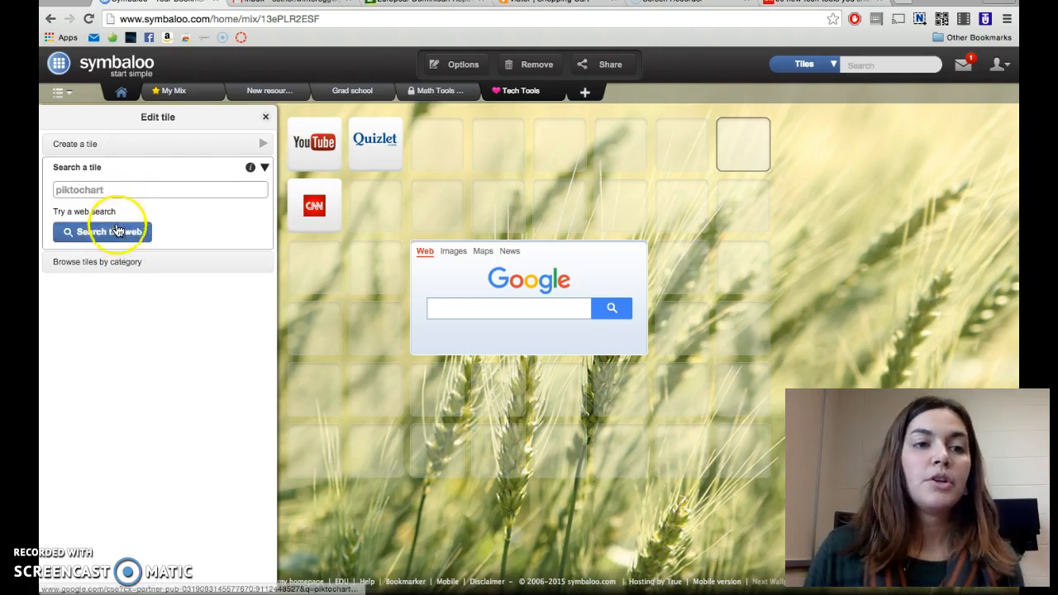
Create a custom tile with the website address piktochart.com and set its color to green
left_click(185, 146)
left_click(88, 252)
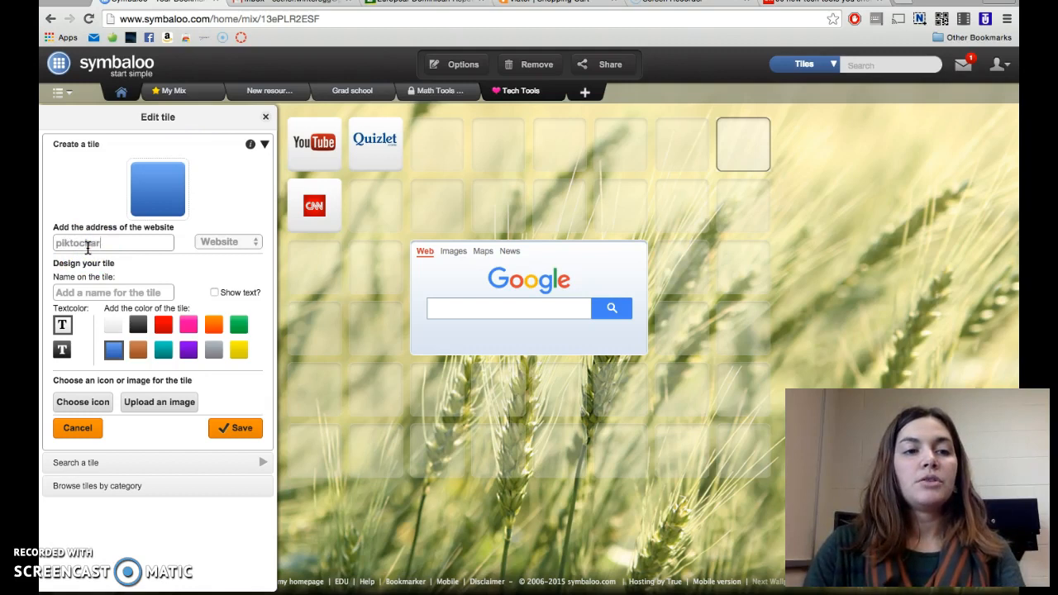
left_click(165, 220)
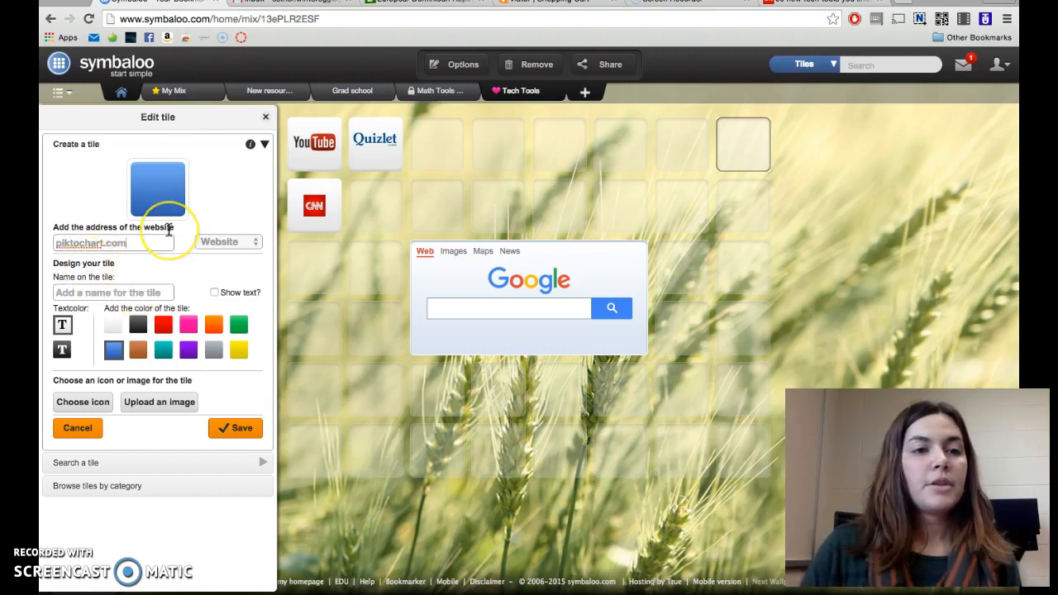
left_click(212, 225)
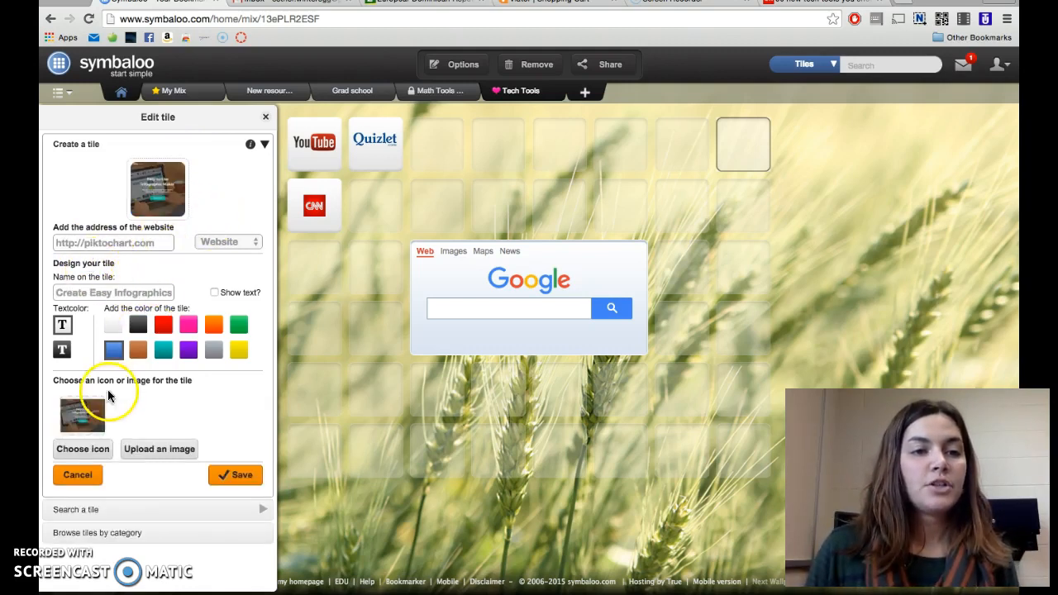
left_click(105, 299)
left_click(241, 327)
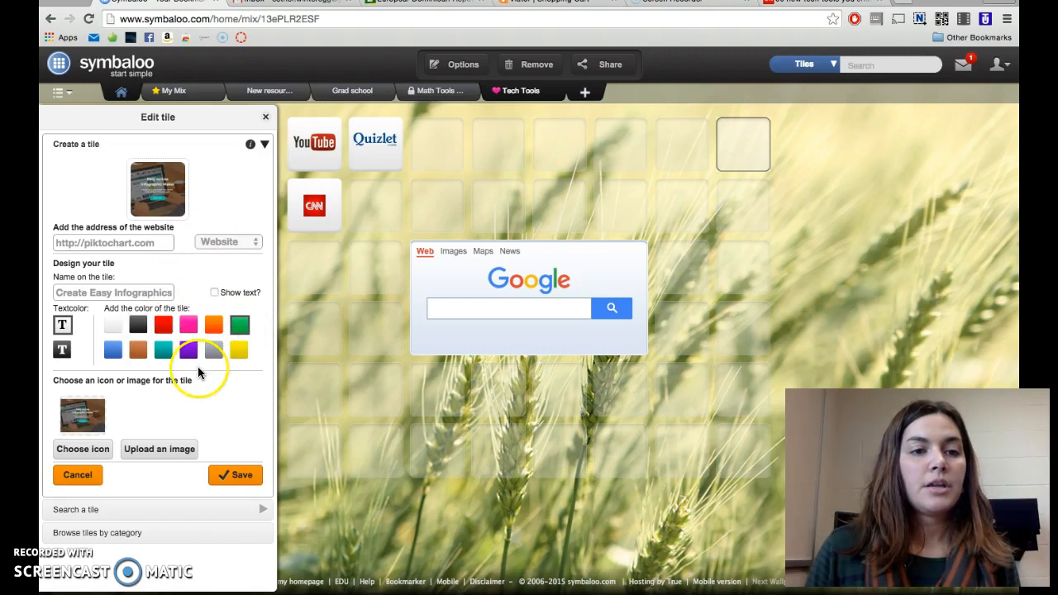
Open the upload dialog for using an own image on the Piktochart tile and dismiss the alert
left_click(94, 416)
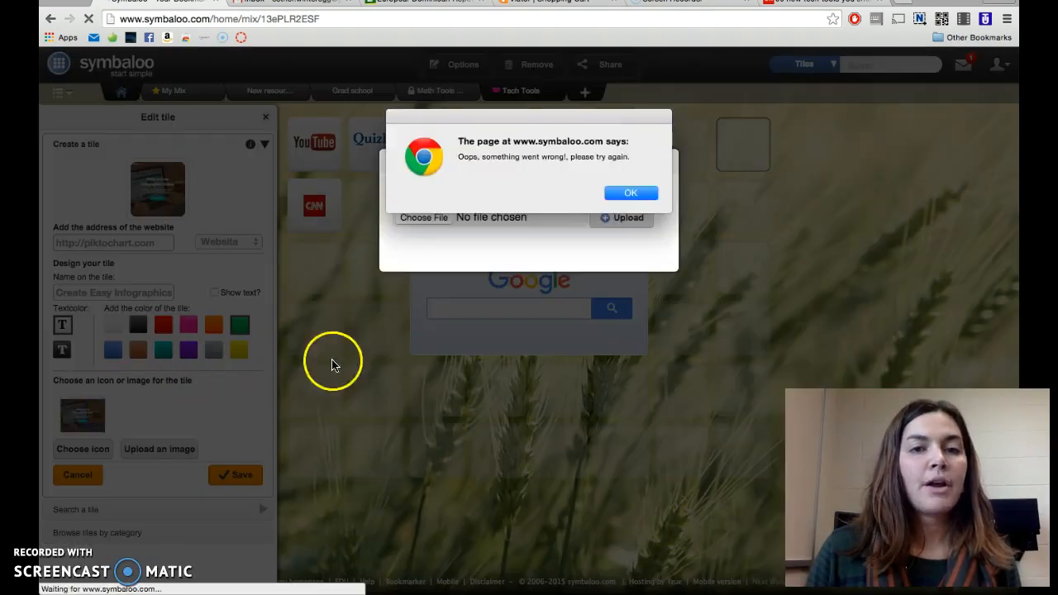
left_click(620, 198)
left_click(624, 217)
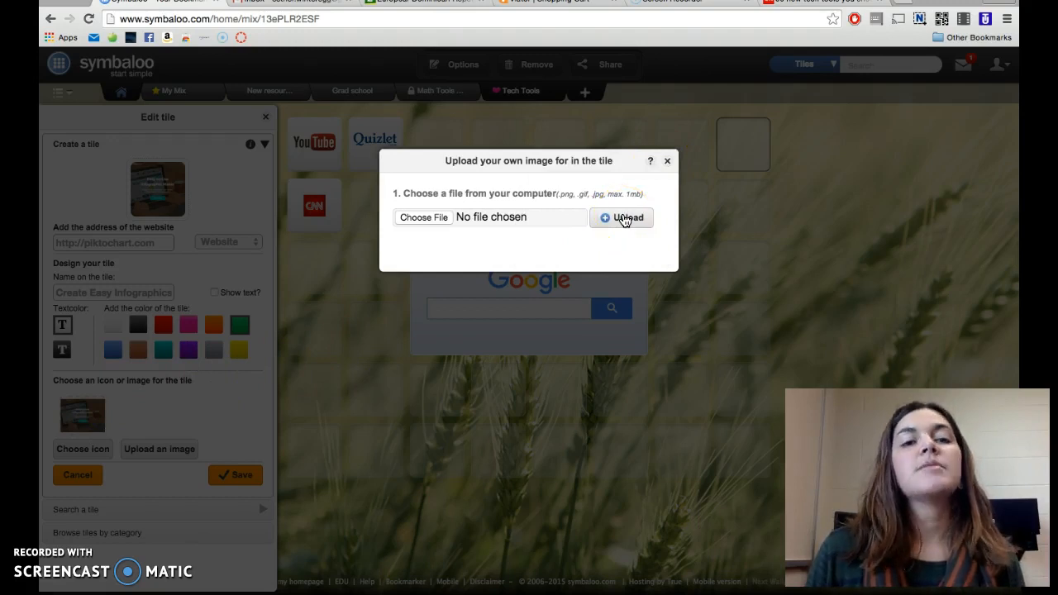
left_click(208, 289)
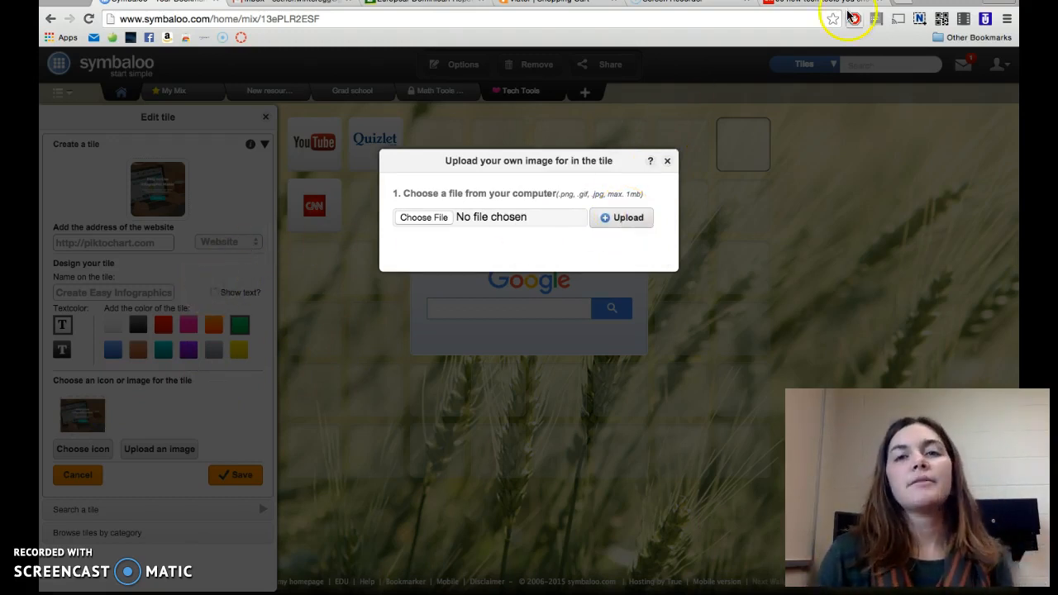
Open piktochart.com in the browser tab that holds the CNN article
left_click(820, 3)
left_click(655, 21)
type("piktochart.com")
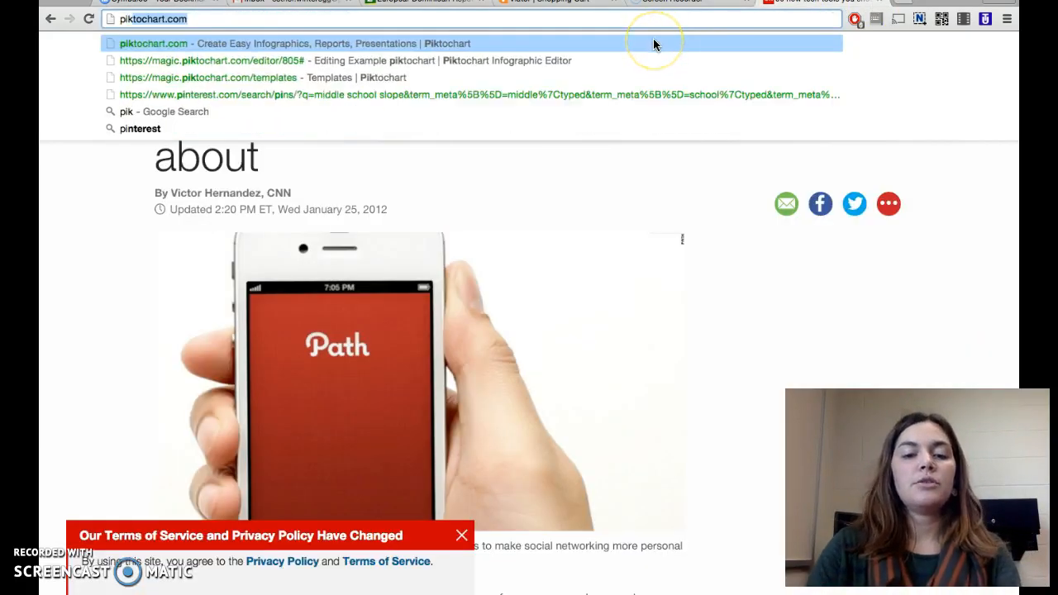
key("Return")
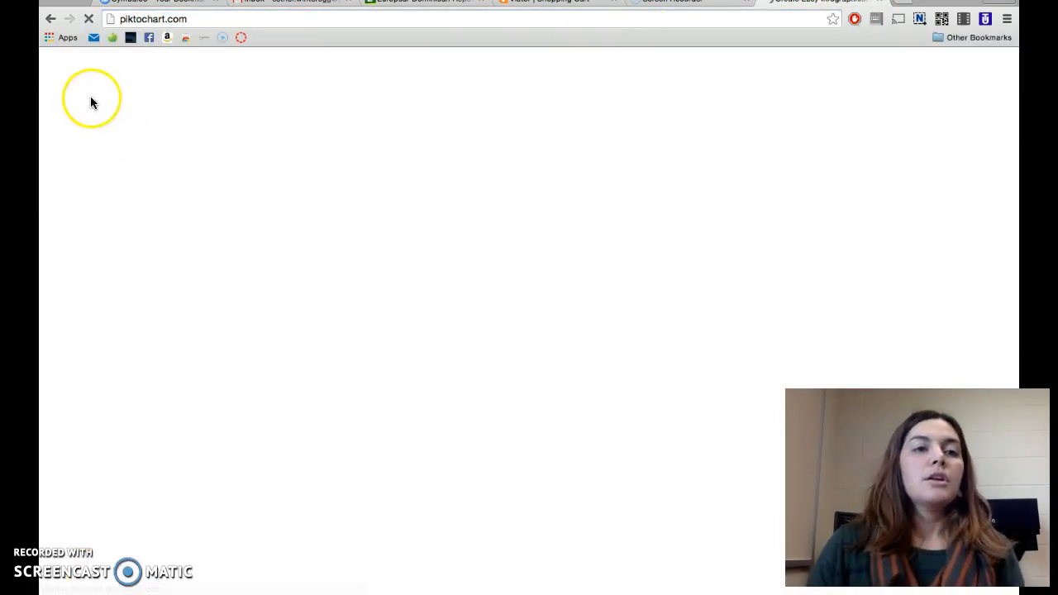
Shorten the web address to "piktochart" to search Google for it, and show the image results
left_click(198, 21)
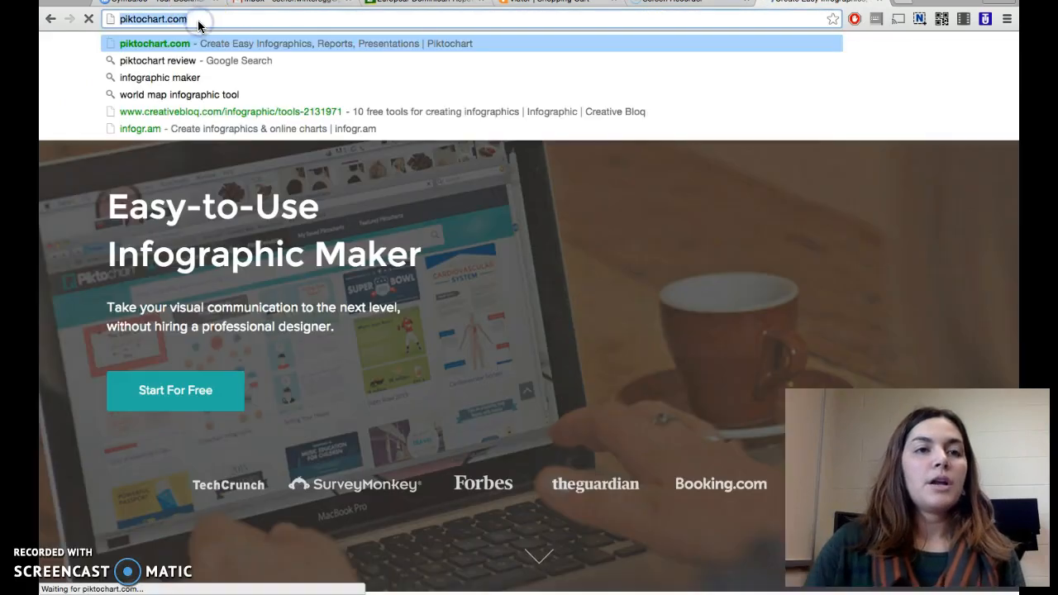
key("End")
key("BackSpace")
key("BackSpace")
key("BackSpace")
key("BackSpace")
key("Return")
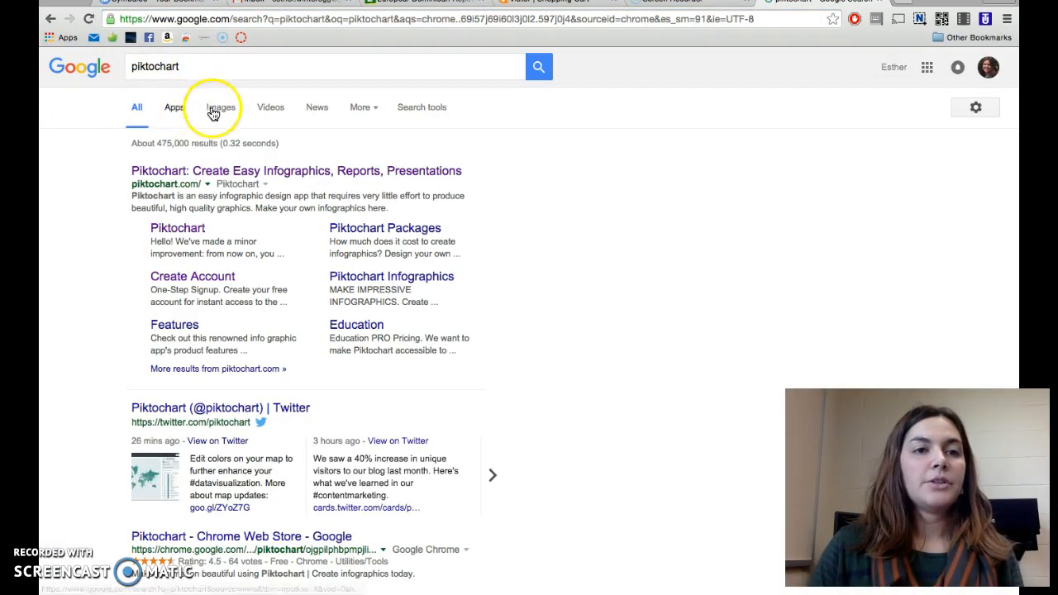
left_click(216, 109)
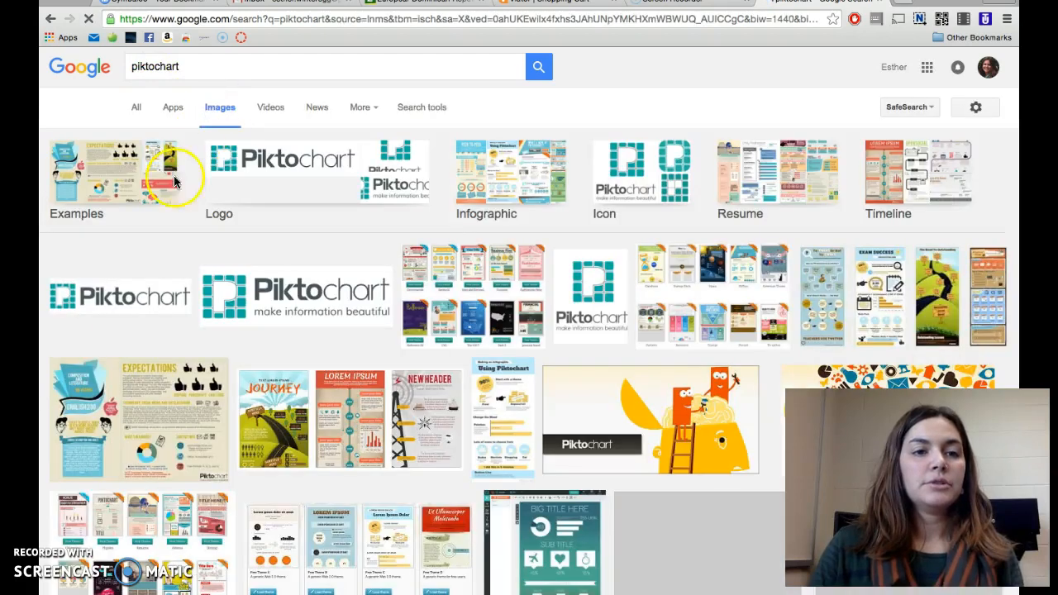
Narrow the image results to Piktochart icons and save the rounded teal P icon to the Desktop as piktochart
scroll(238, 288, "down", 2)
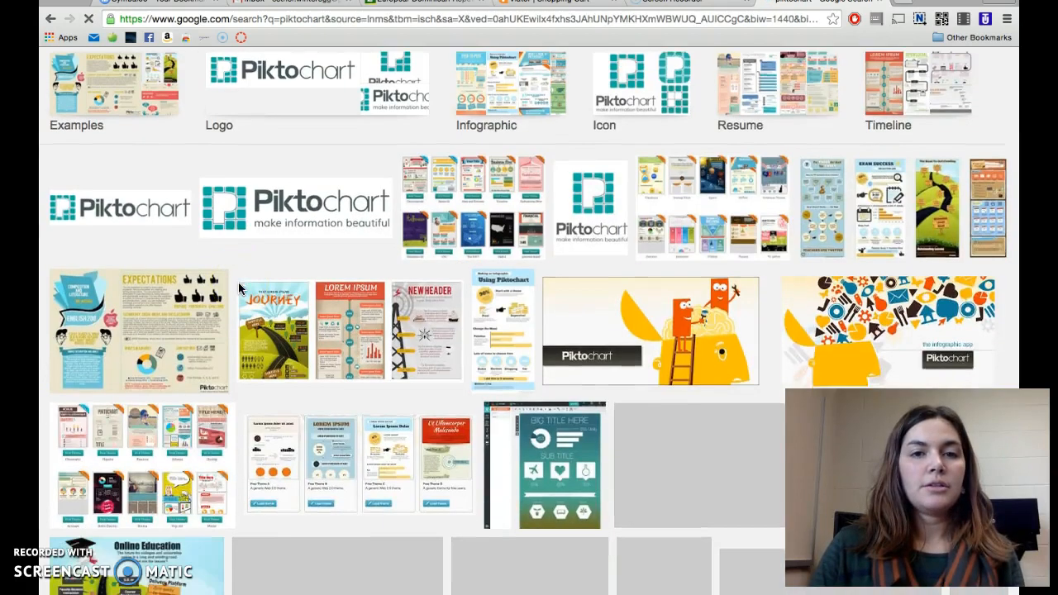
scroll(238, 288, "up", 1)
left_click(624, 154)
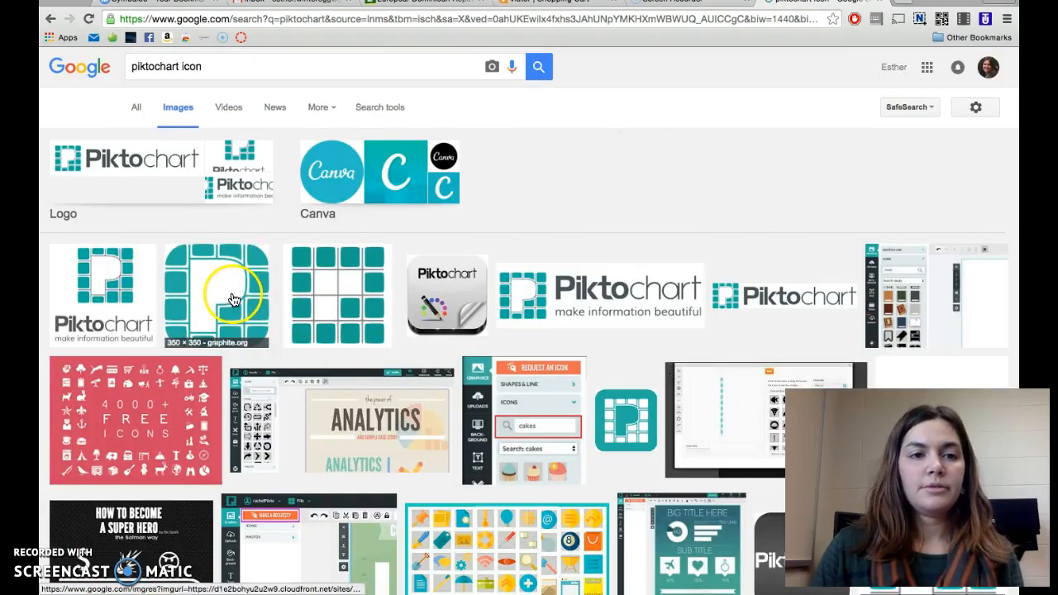
left_click(232, 298)
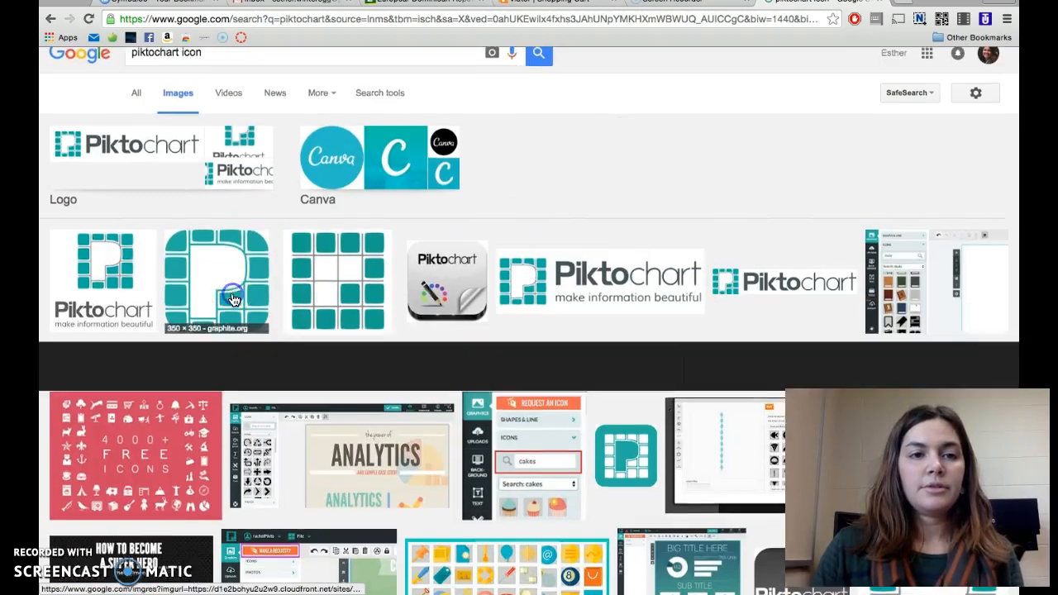
right_click(361, 360)
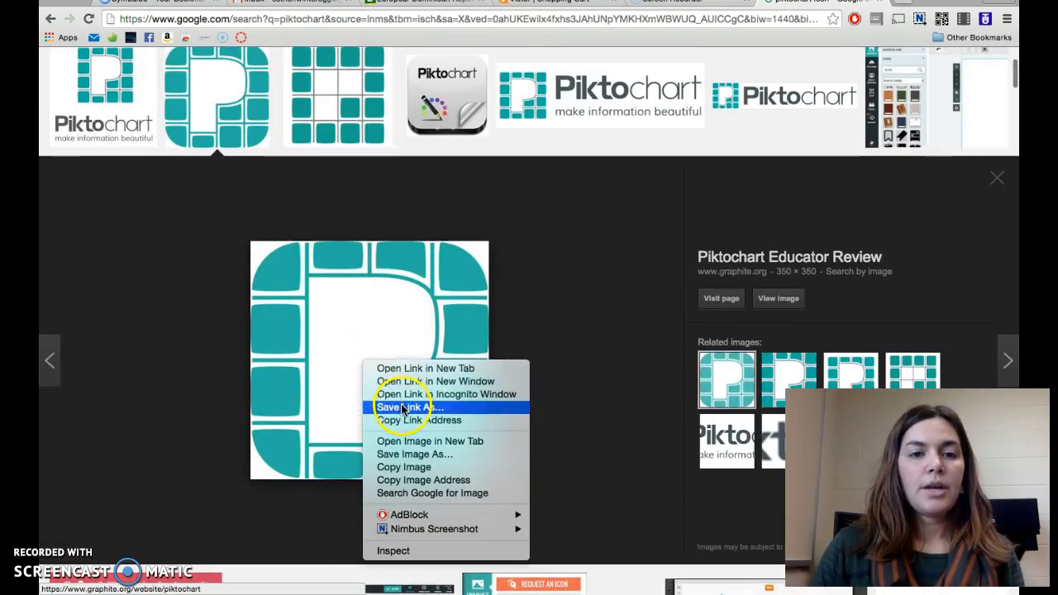
left_click(412, 453)
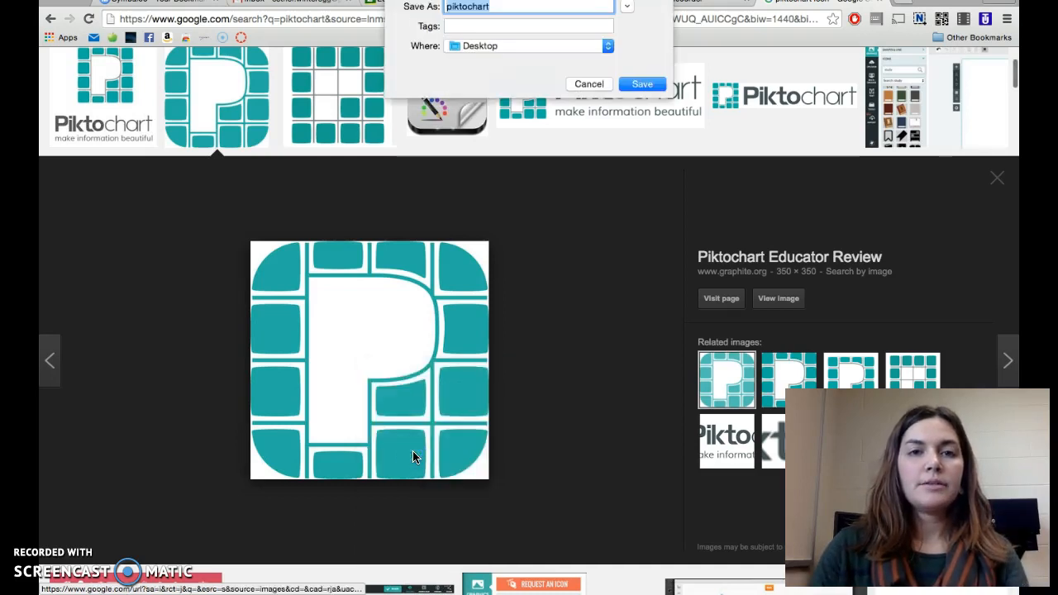
key("Return")
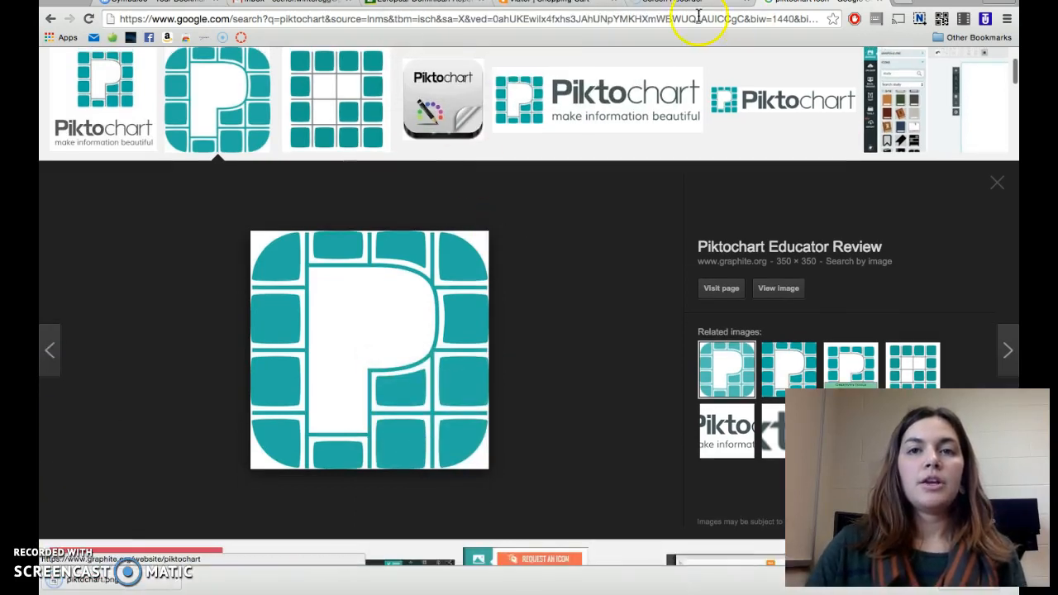
Return to the Symbaloo page and choose piktochart.png from the Desktop as the image file for the Piktochart tile
left_click(161, 5)
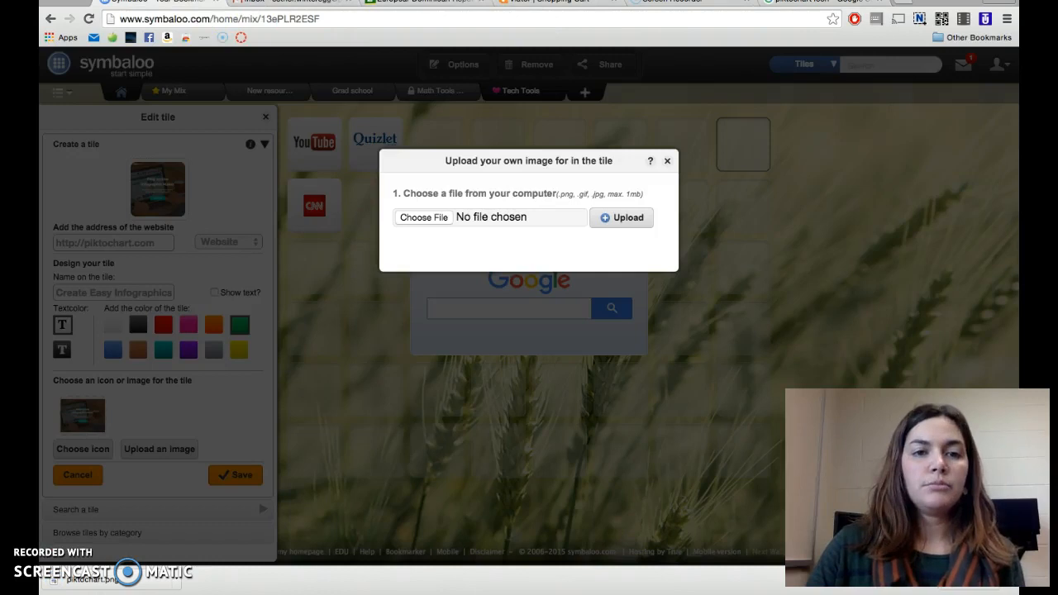
left_click(426, 227)
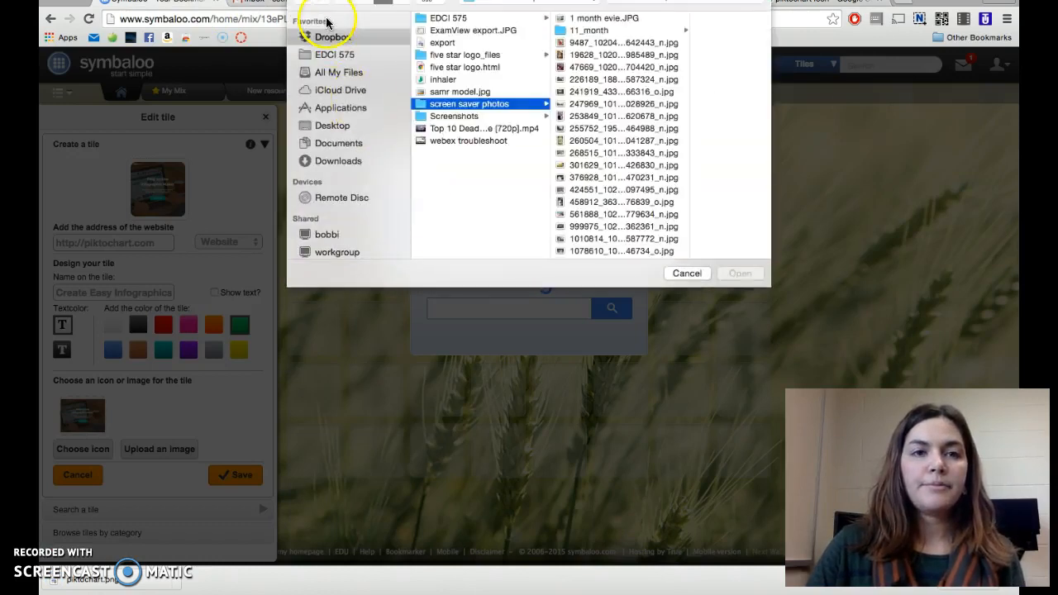
left_click(331, 125)
left_click(454, 55)
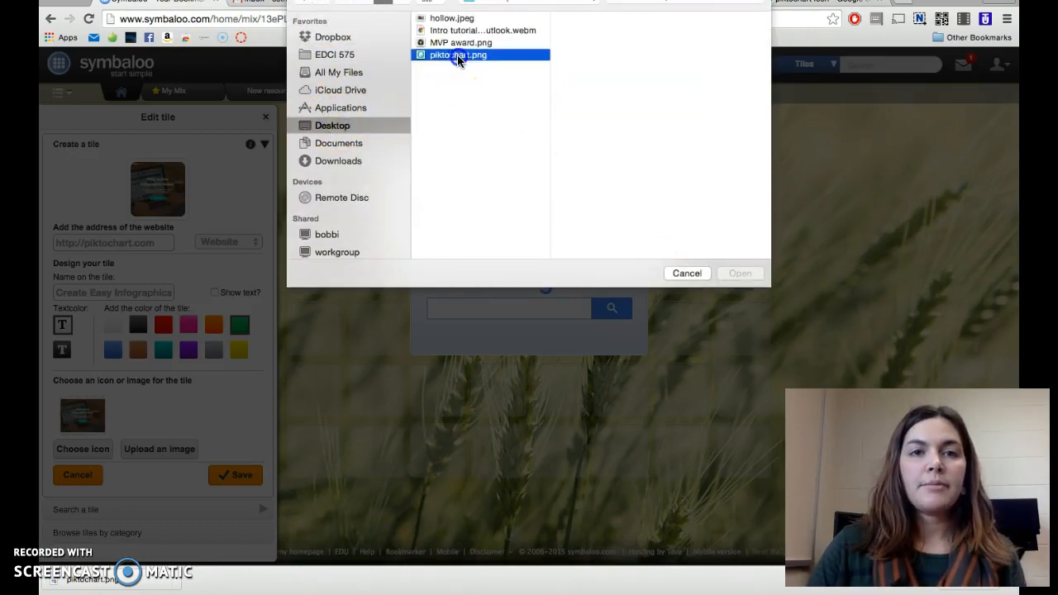
left_click(727, 274)
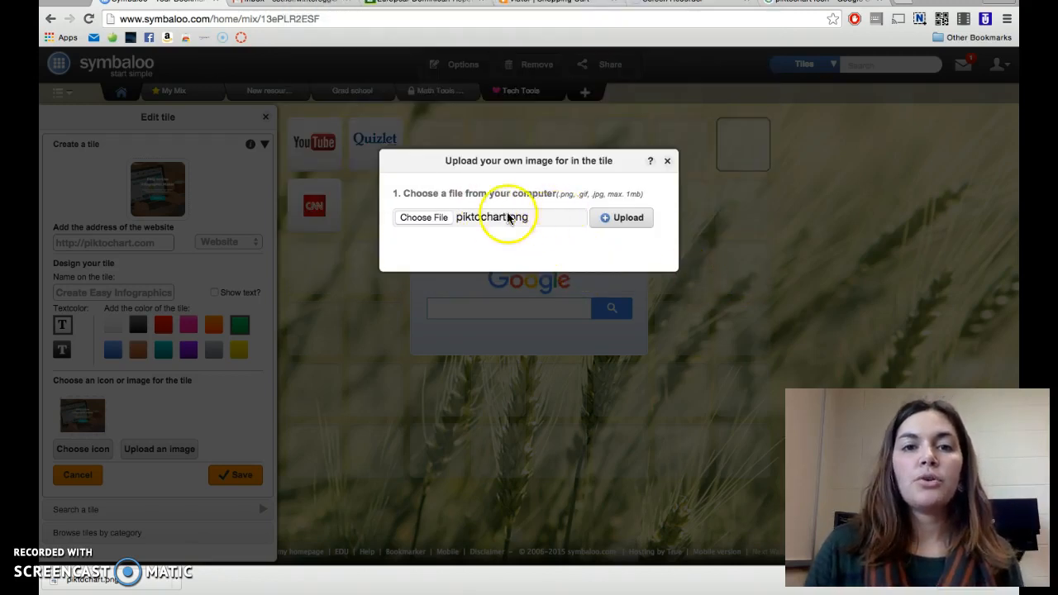
Try to upload the chosen piktochart.png to the Piktochart tile and dismiss the alerts
left_click(572, 228)
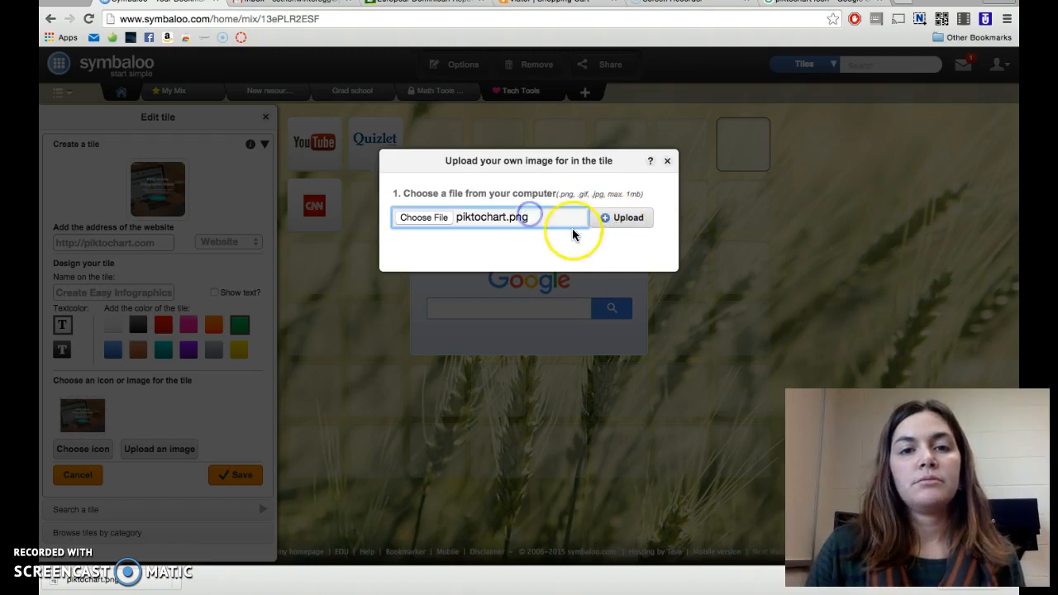
left_click(685, 273)
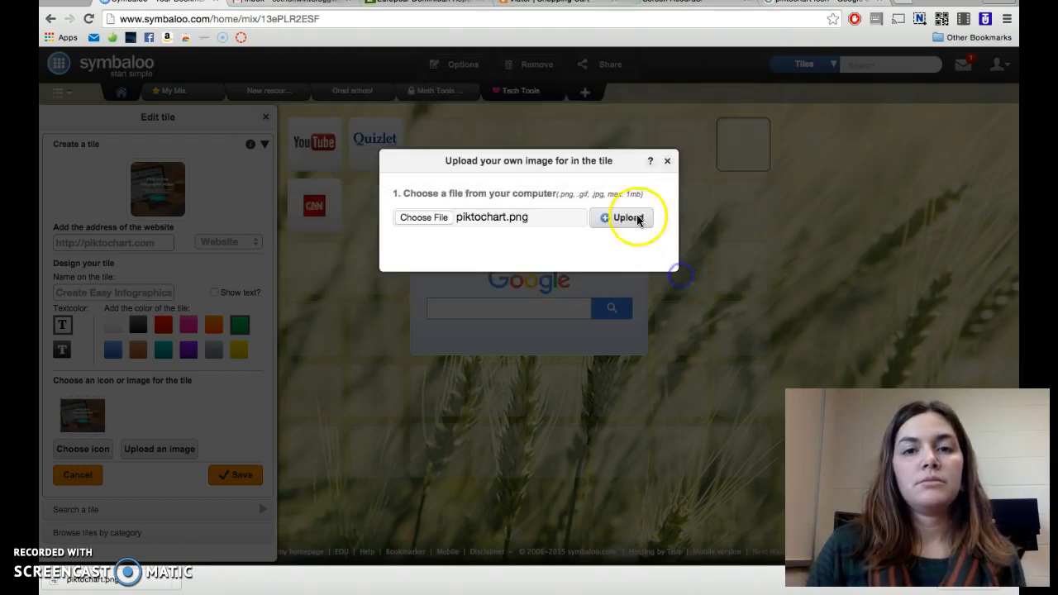
left_click(625, 218)
left_click(646, 198)
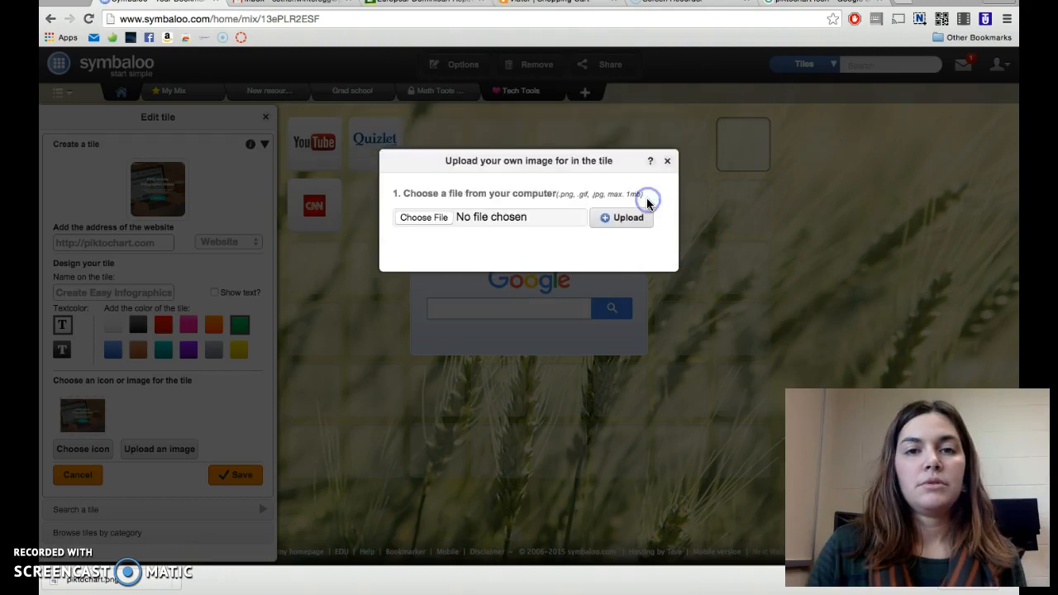
left_click(619, 222)
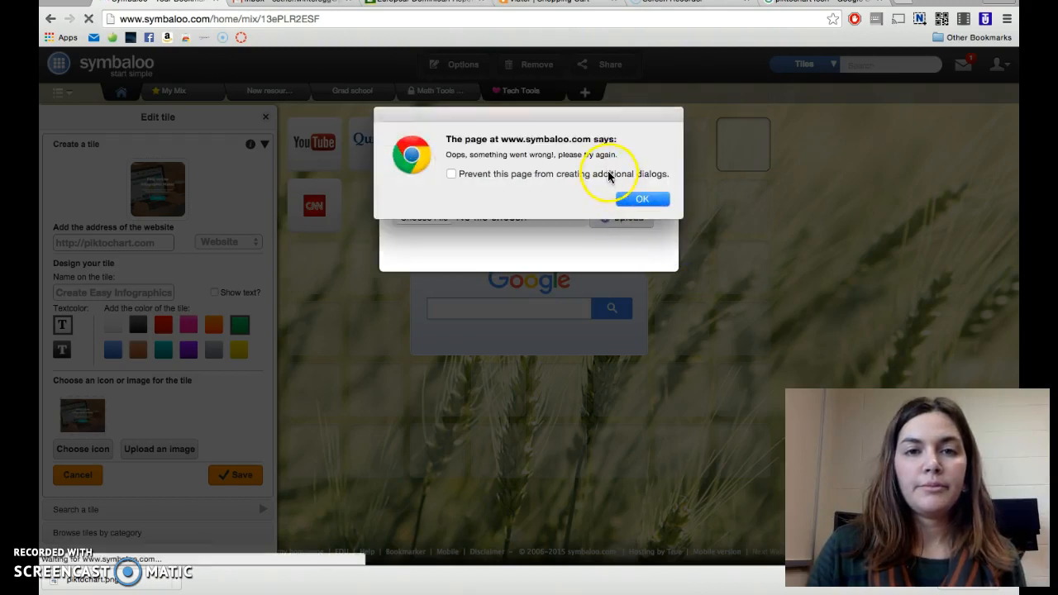
left_click(638, 199)
Choose piktochart.png from the Desktop again as the file for the tile image upload
left_click(474, 219)
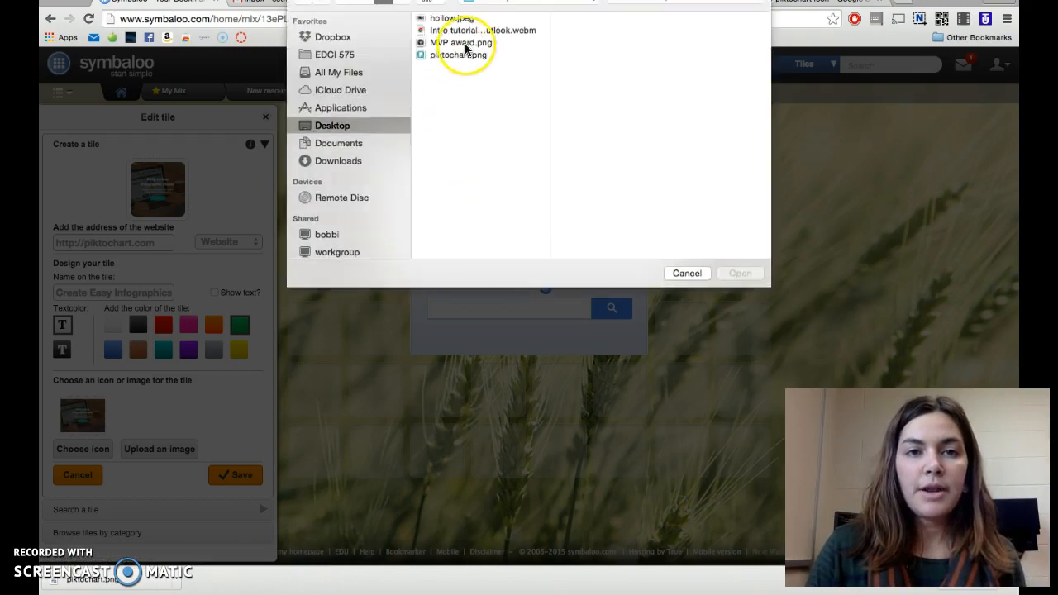
left_click(461, 54)
left_click(744, 274)
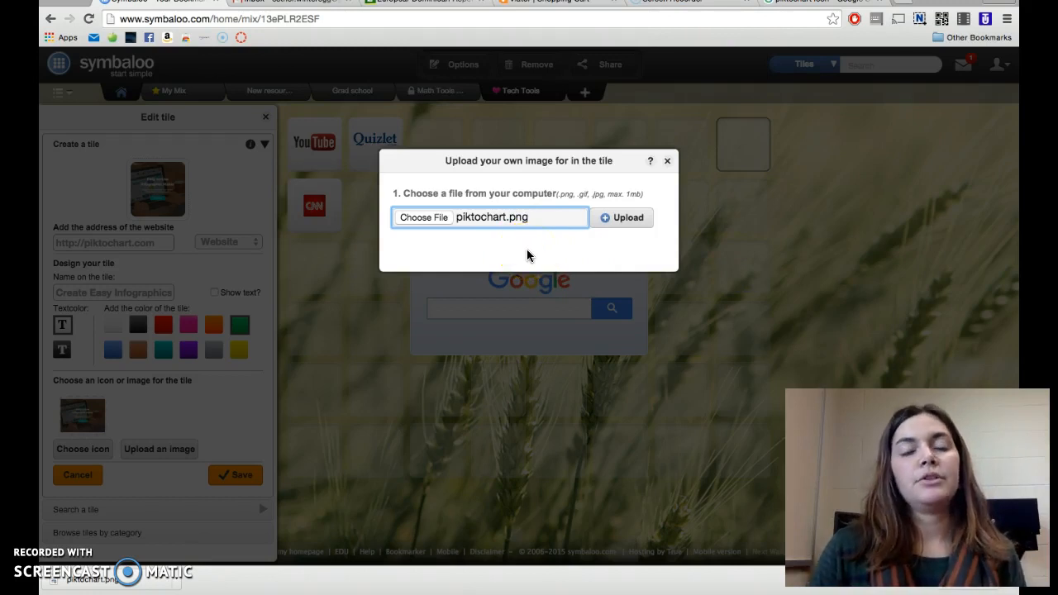
Close the image upload dialog without uploading and save the Piktochart tile with its existing website image
left_click(667, 160)
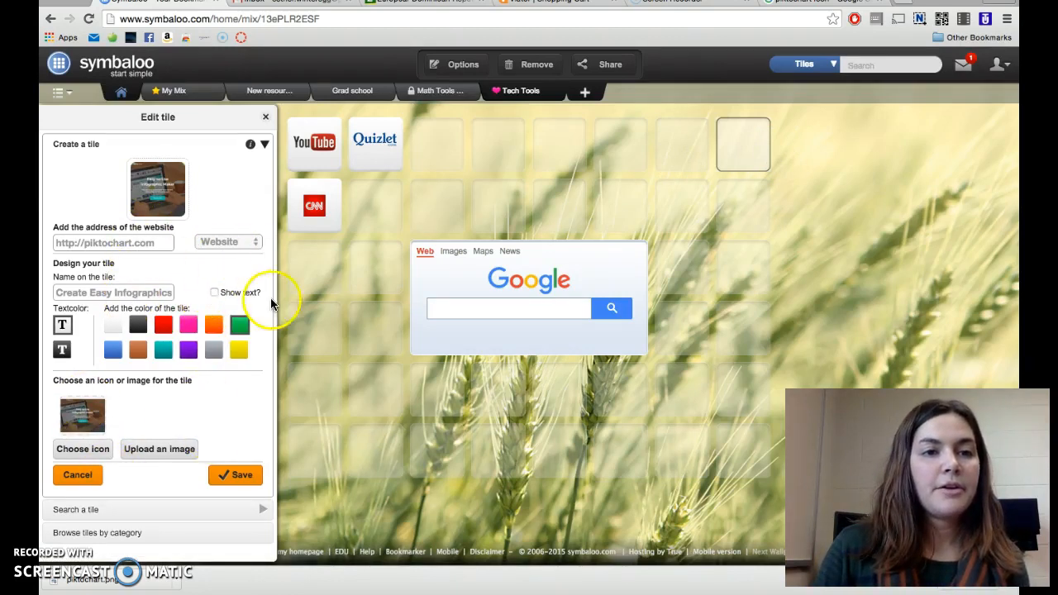
left_click(245, 473)
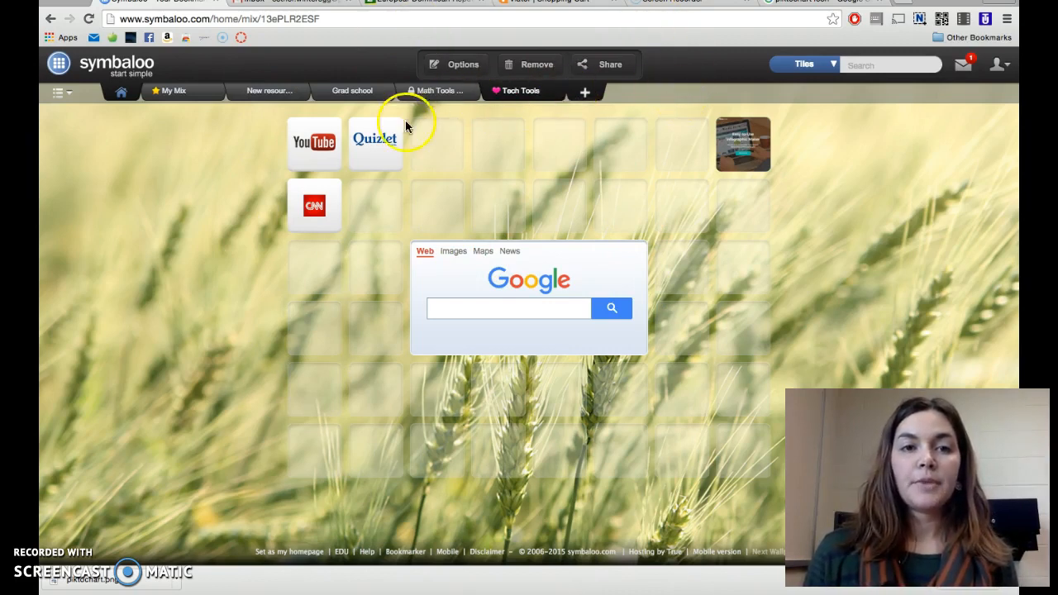
Share the Tech Tools webmix publicly so it is available in the Gallery, and close the sharing dialog
left_click(611, 68)
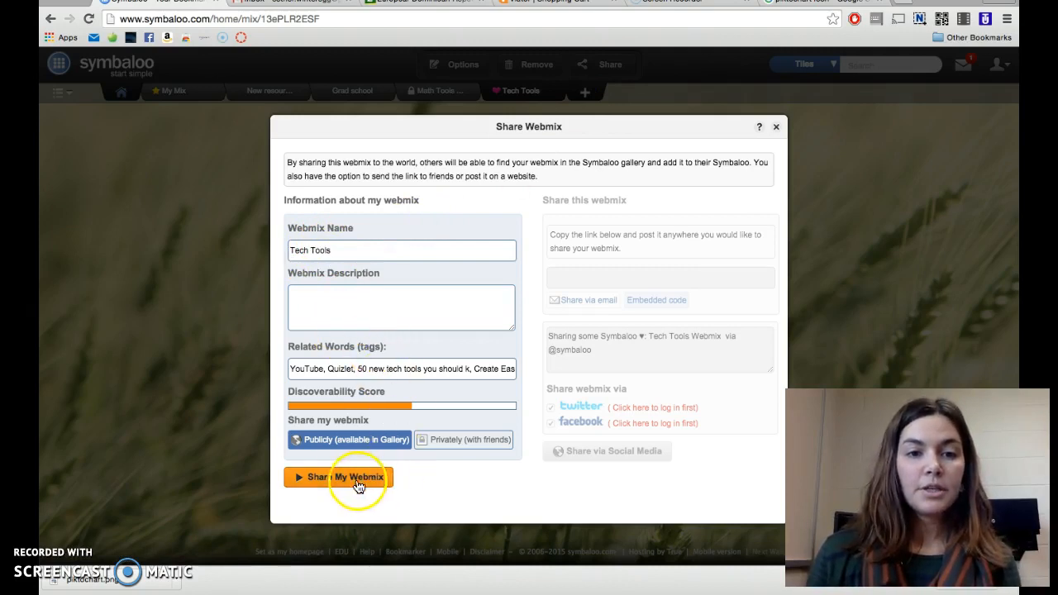
left_click(456, 446)
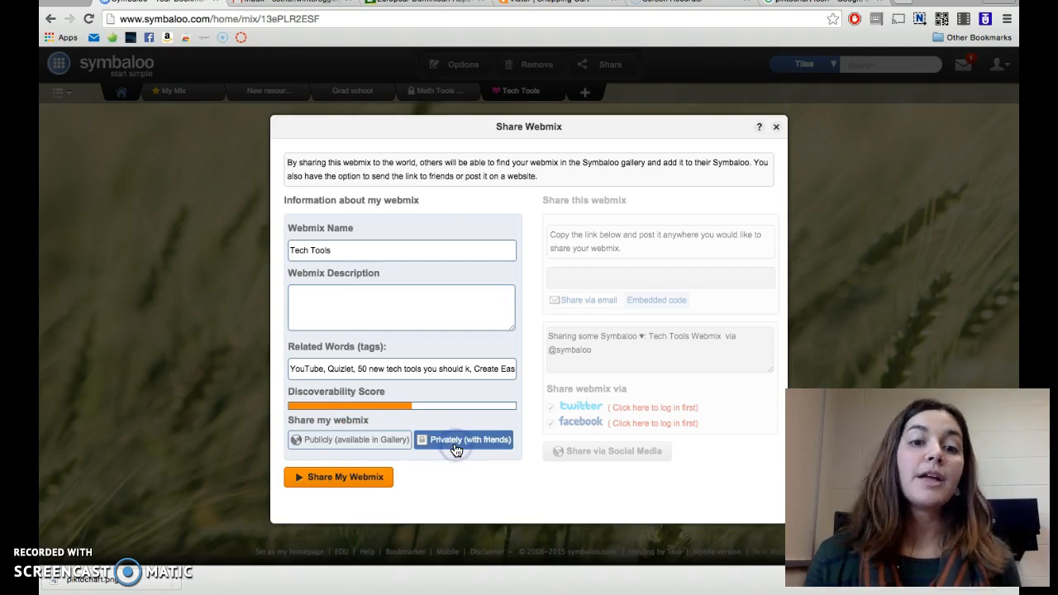
left_click(458, 447)
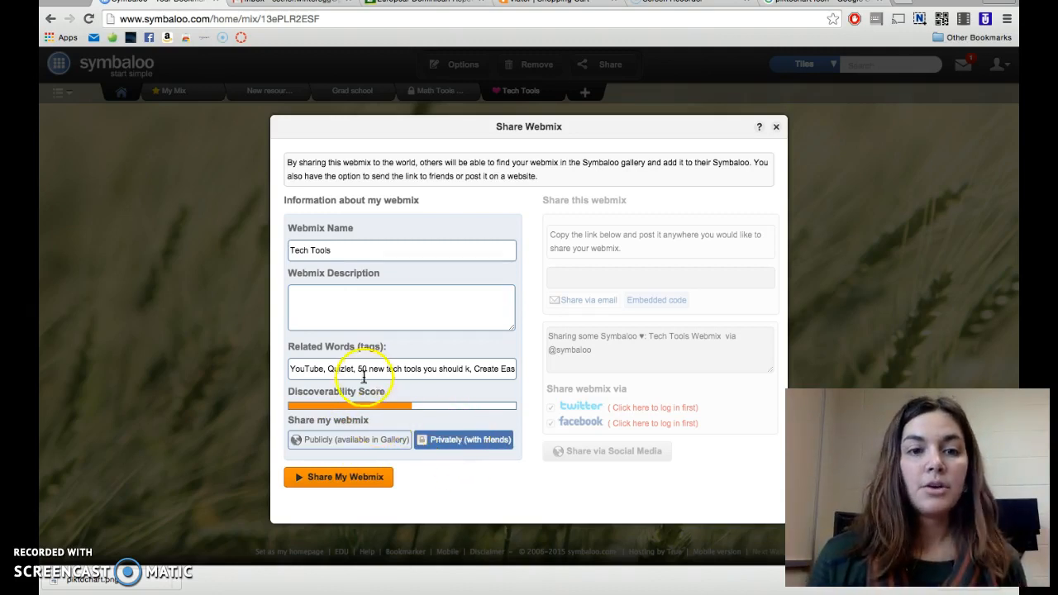
left_click(349, 438)
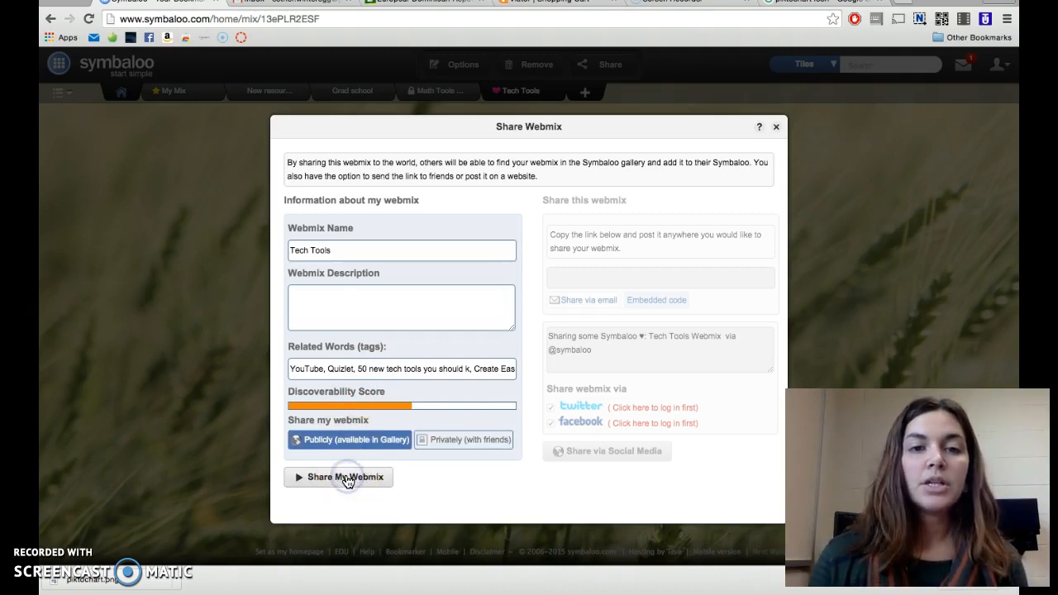
left_click(347, 479)
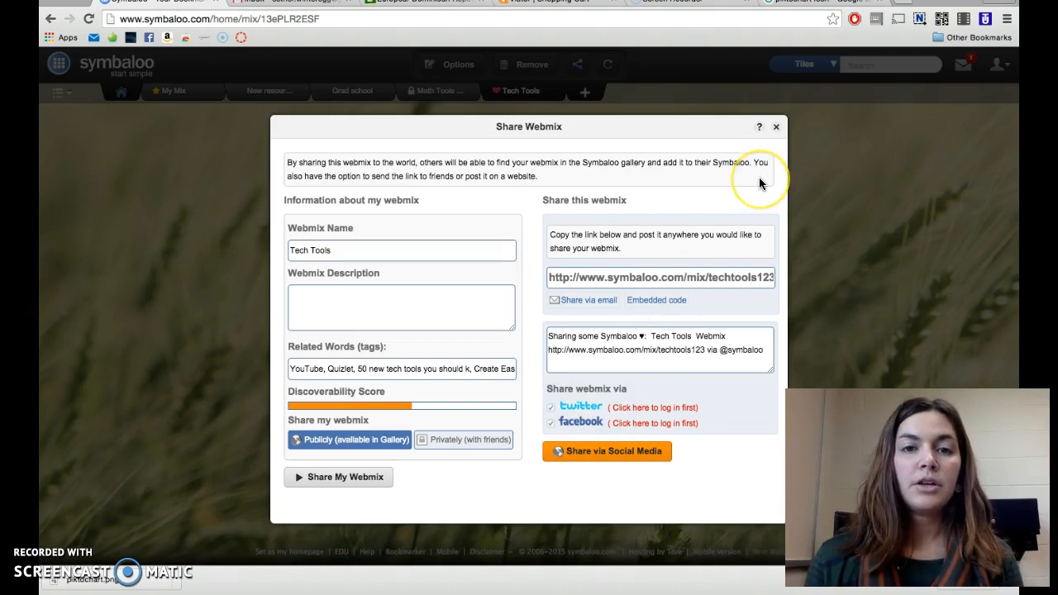
left_click(776, 129)
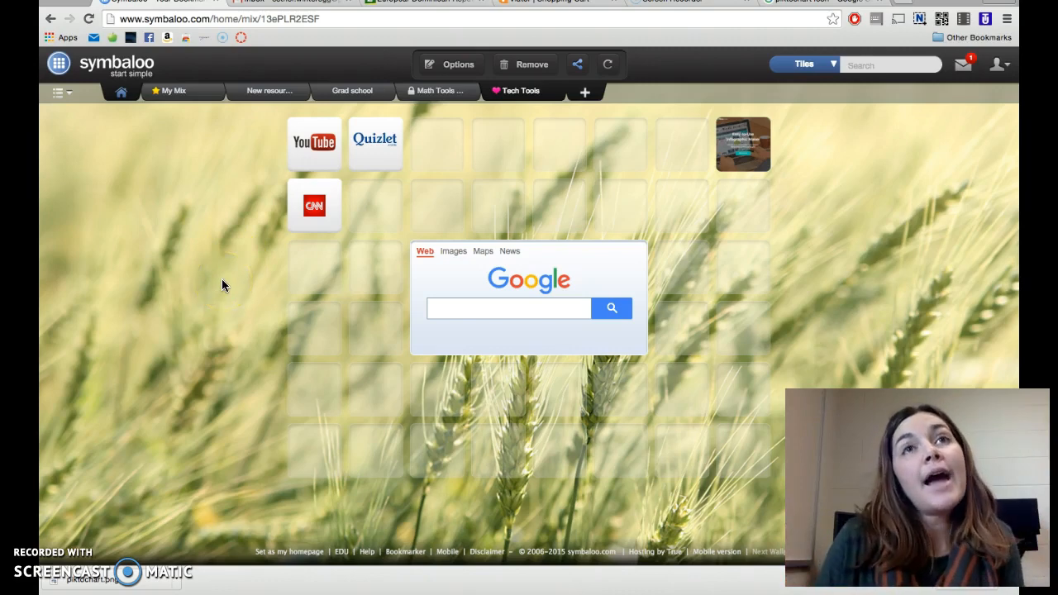
Switch from the browser to the computer's desktop
key("ctrl+Left")
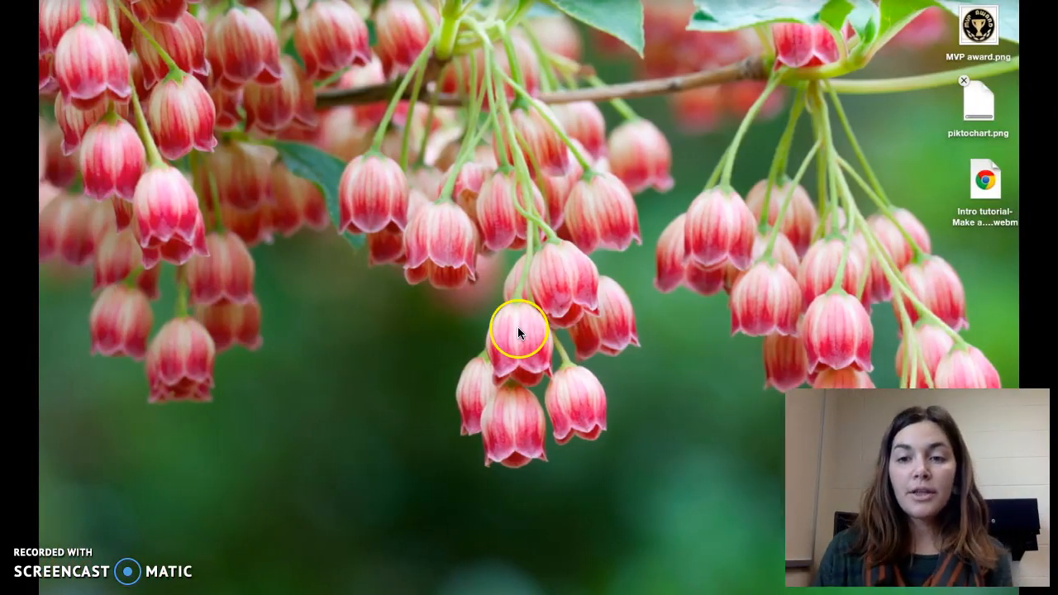